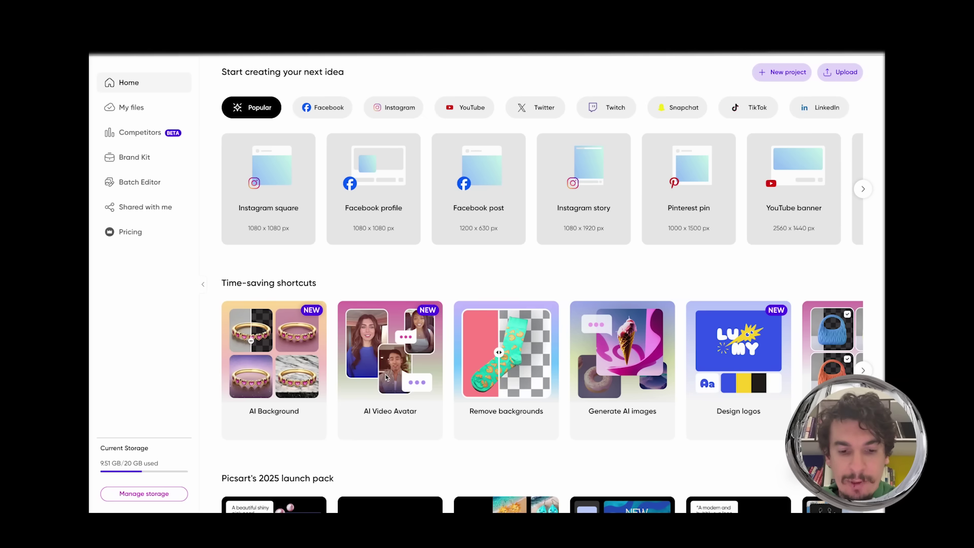
# Launch AI Video Avatar and scroll through the whole Select Avatar grid
pyautogui.click(411, 356)
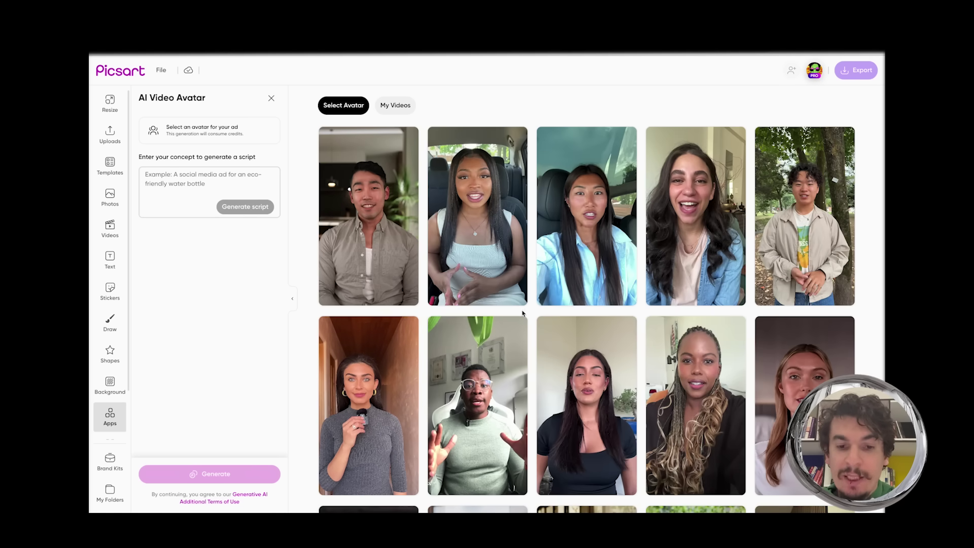
pyautogui.scroll(-10, 534, 318)
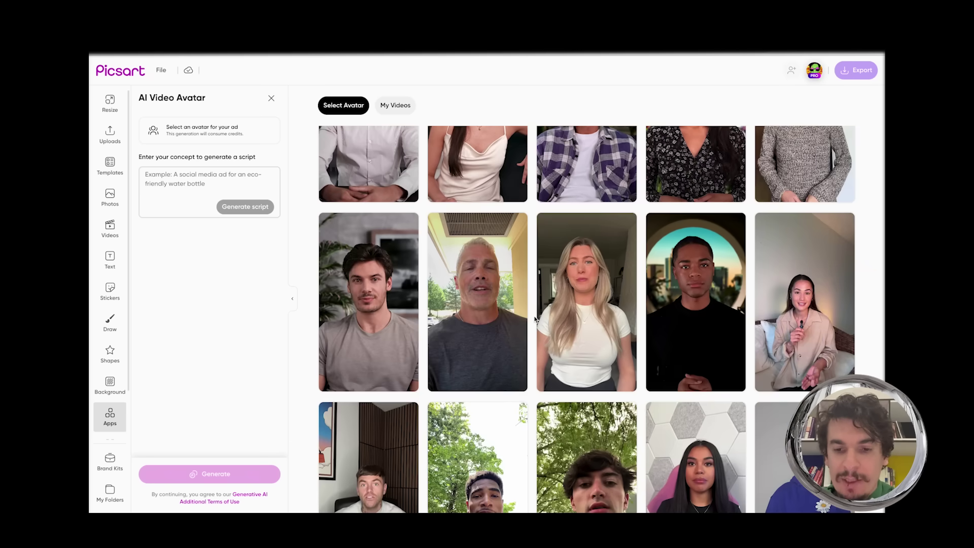
pyautogui.scroll(-8, 535, 319)
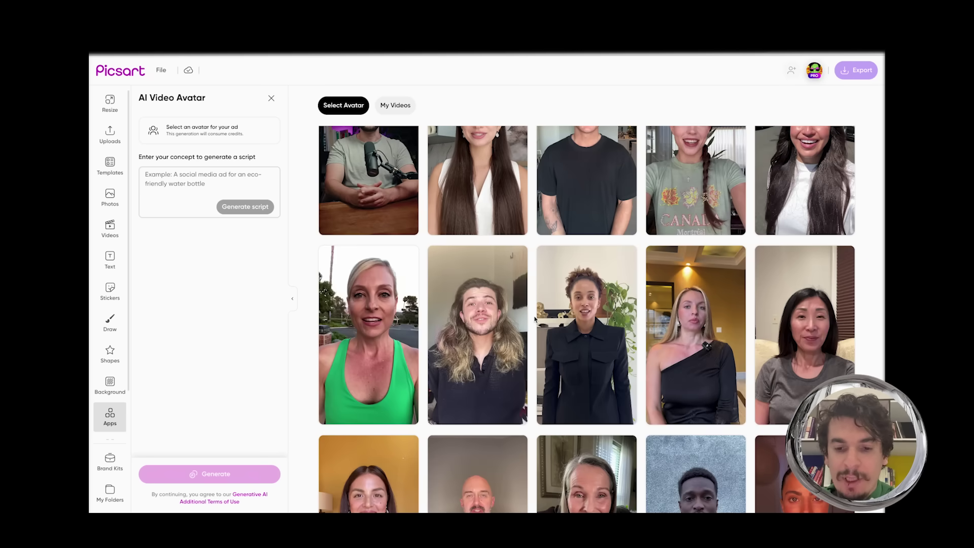
pyautogui.scroll(-6, 535, 319)
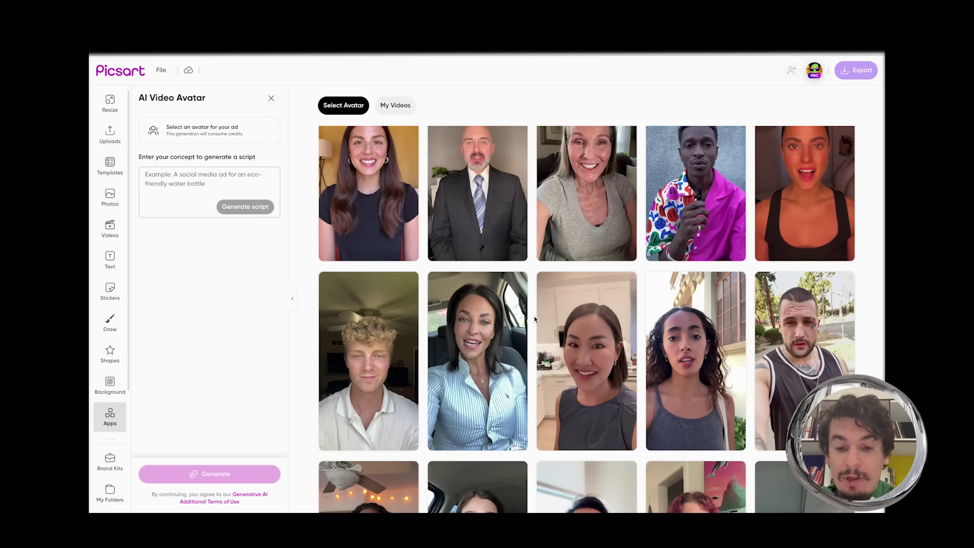
pyautogui.scroll(-10, 535, 319)
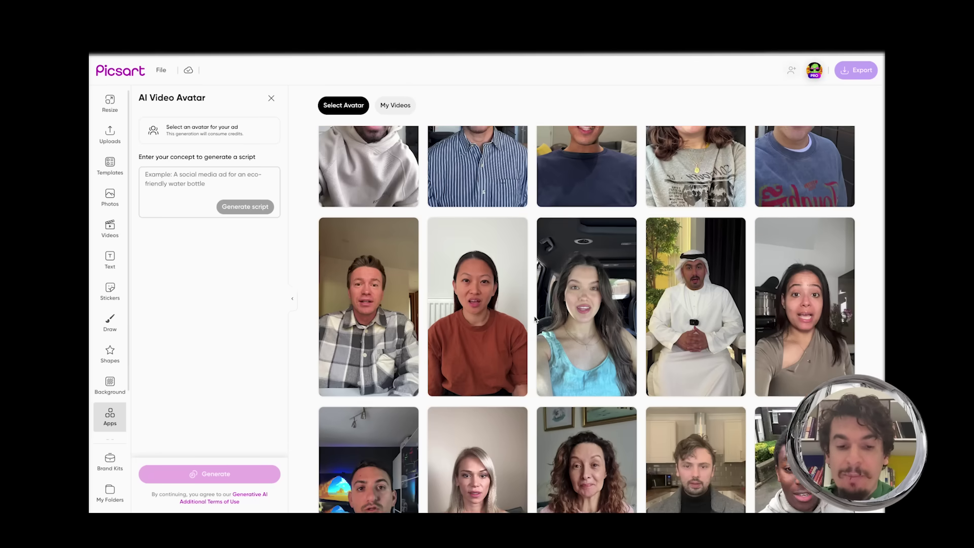
pyautogui.scroll(-3, 534, 319)
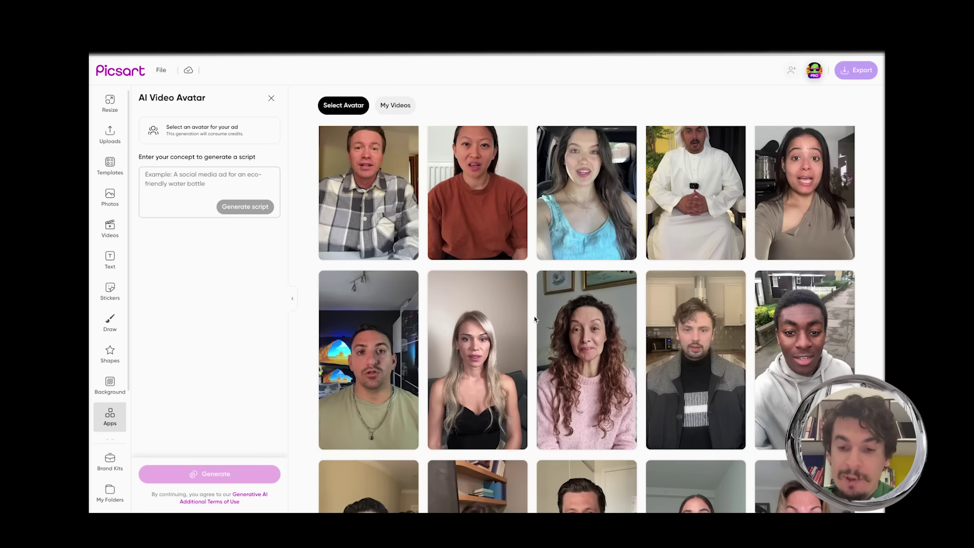
pyautogui.scroll(-5, 534, 319)
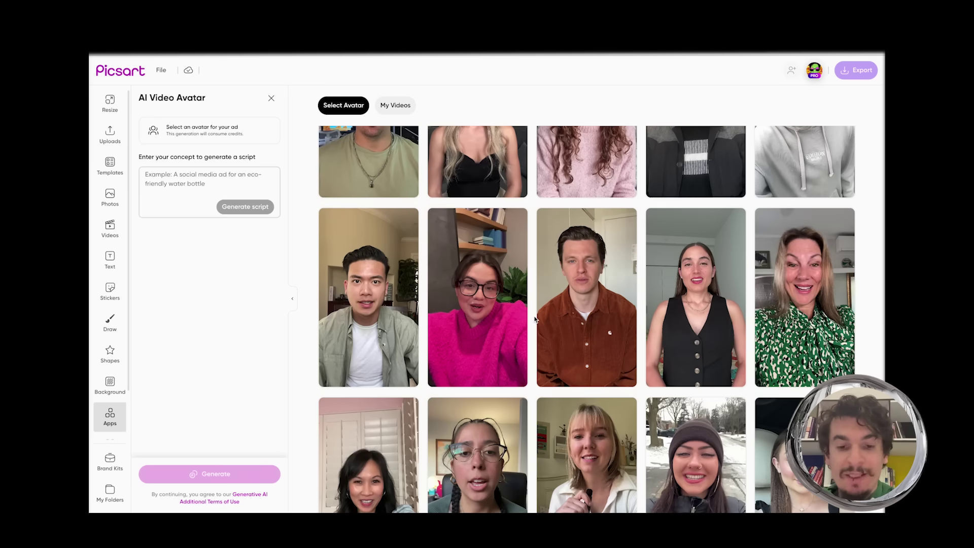
pyautogui.scroll(-4, 534, 318)
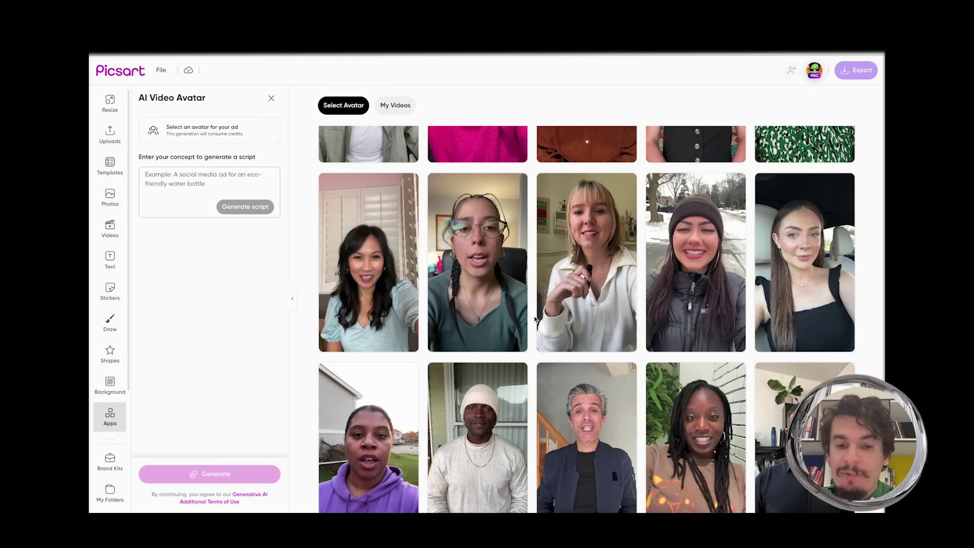
pyautogui.scroll(-15, 534, 318)
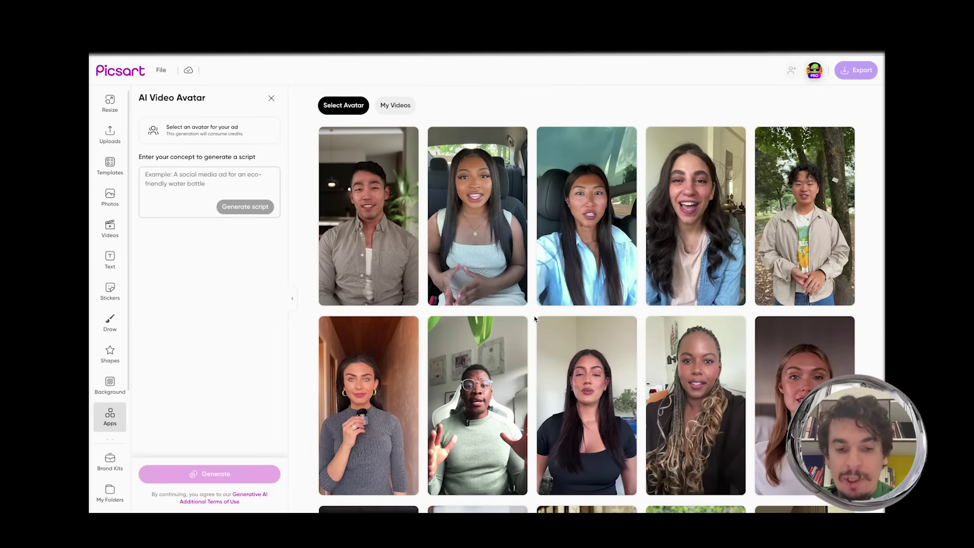
pyautogui.moveTo(461, 267)
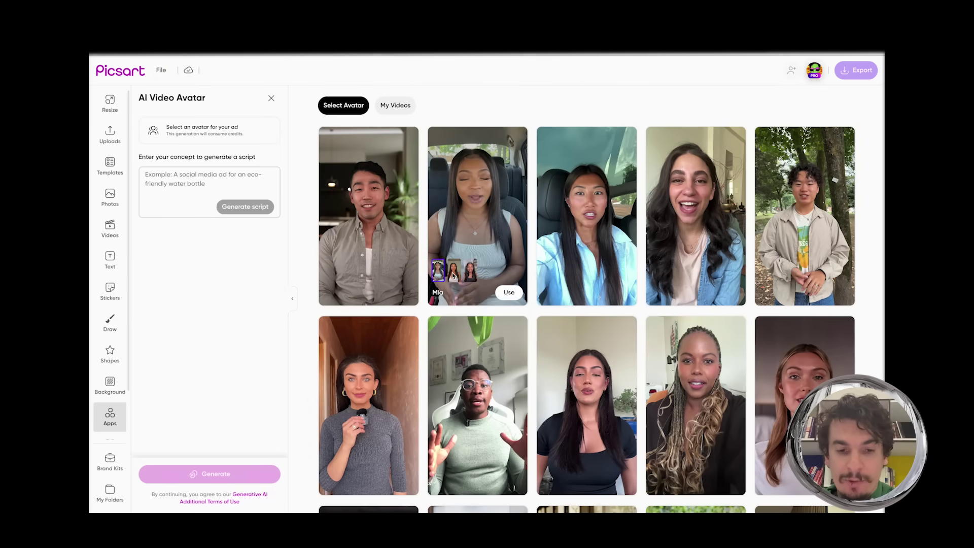
# Preview the second avatar's looks, play the third wavy-haired look, and use it
pyautogui.click(464, 206)
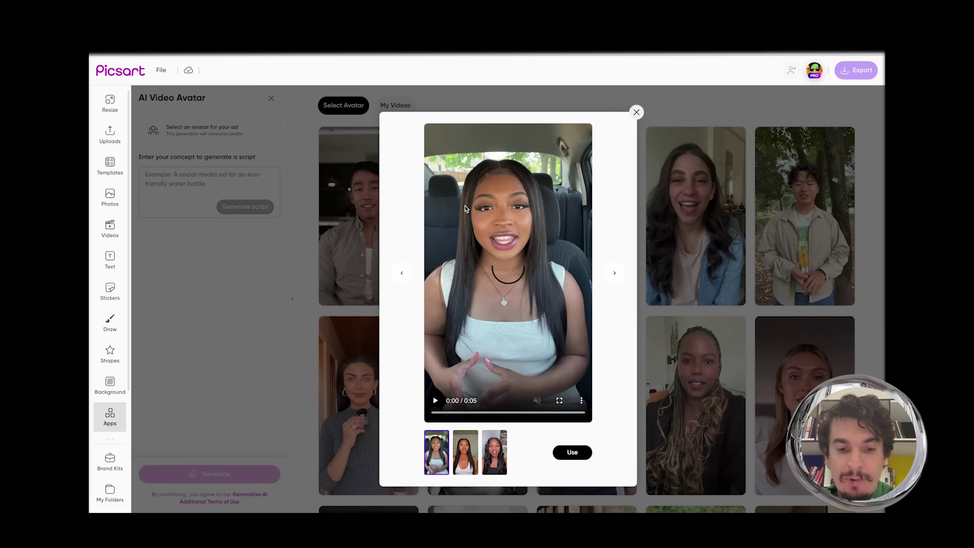
pyautogui.click(466, 453)
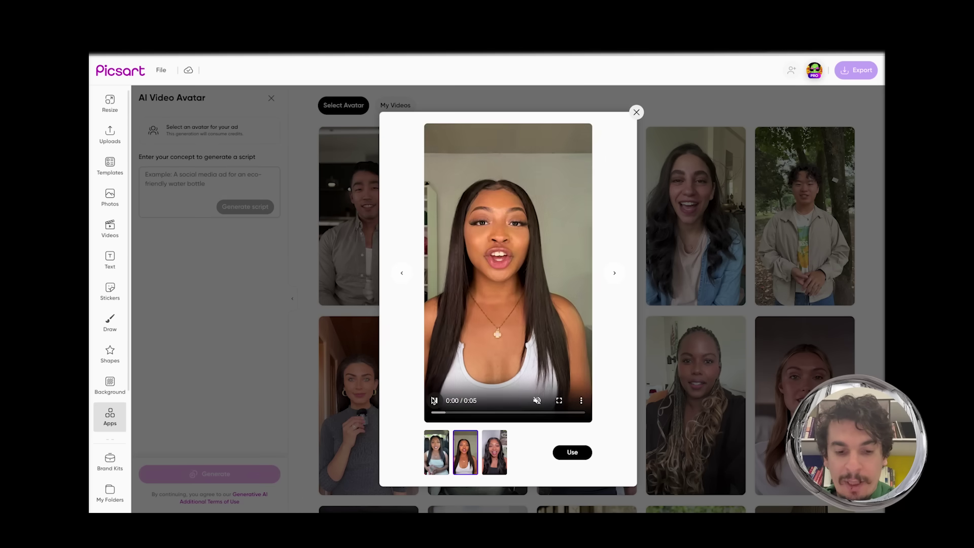
pyautogui.click(494, 453)
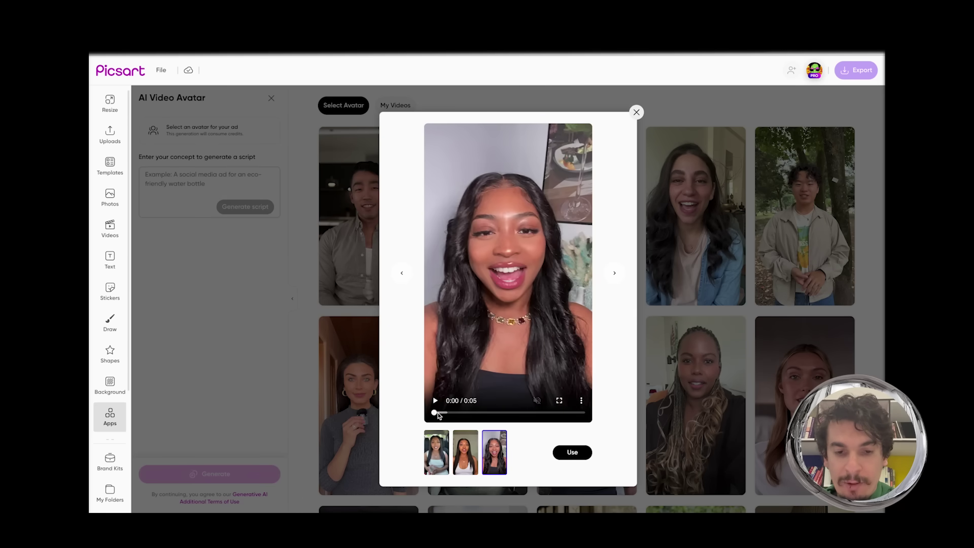
pyautogui.click(435, 401)
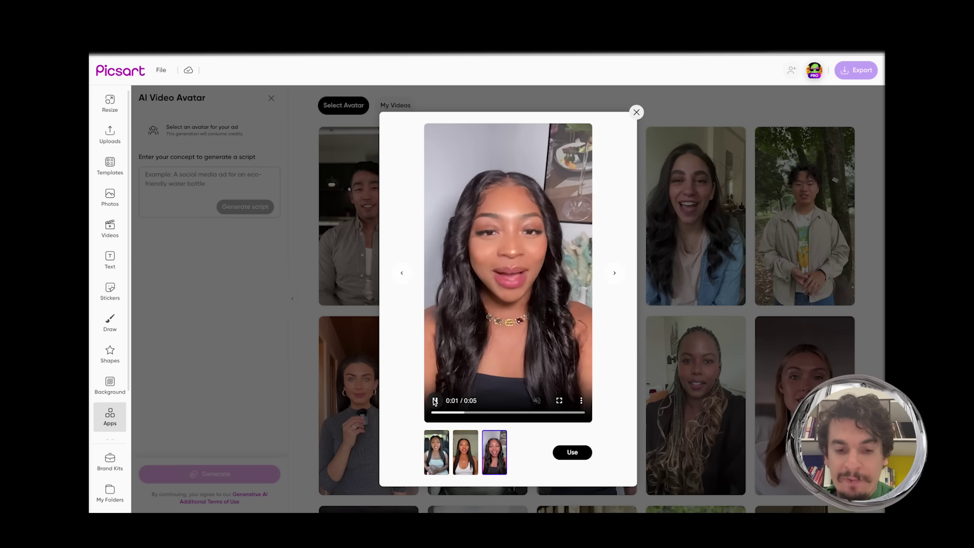
pyautogui.click(573, 453)
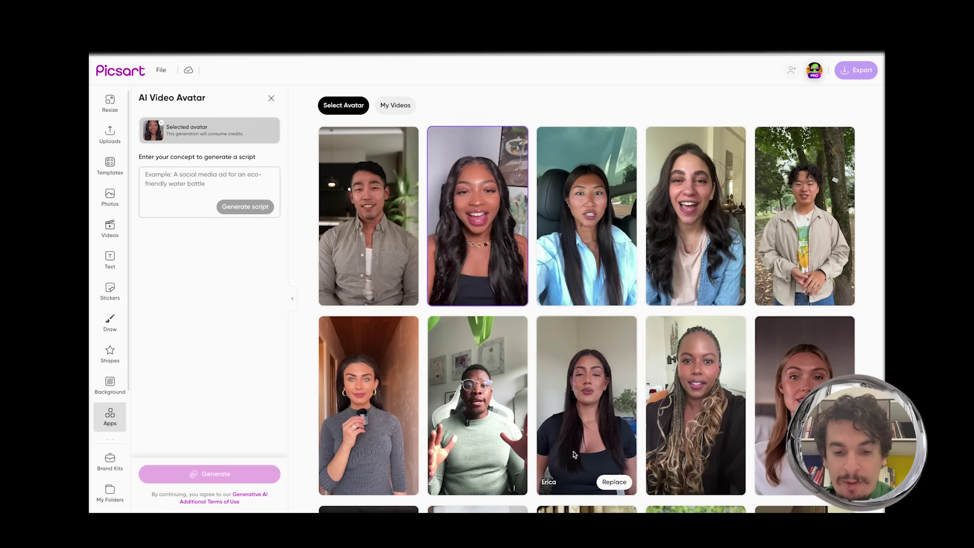
# Enter a concept for a first-person Remove Background ad ending with a free-download call to action
pyautogui.click(165, 179)
pyautogui.write('Create an ad')
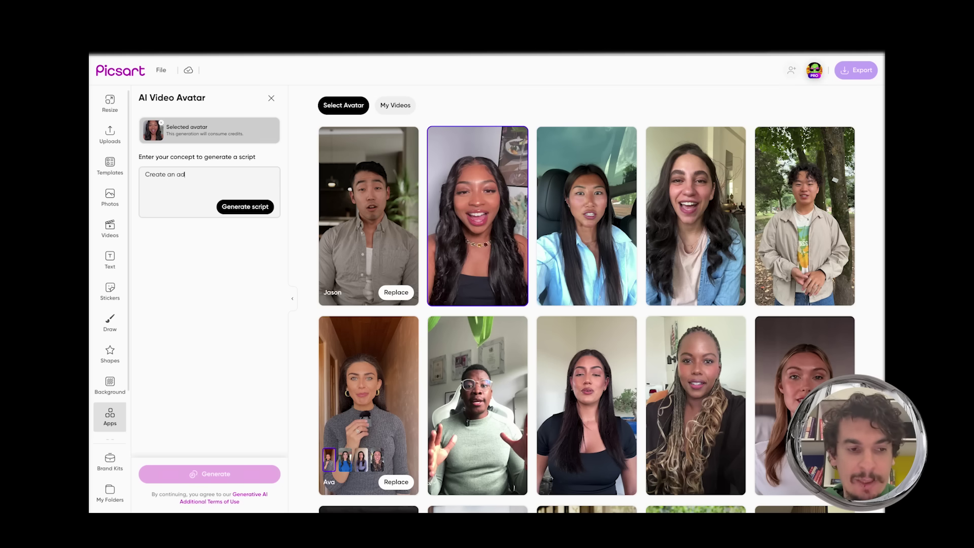
pyautogui.write(" script  for Picsart's Re")
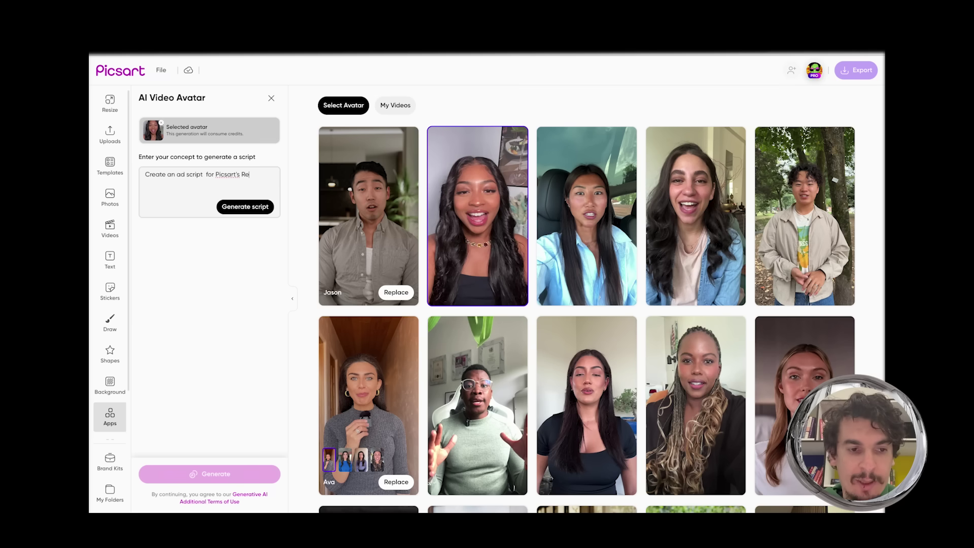
pyautogui.write('move B')
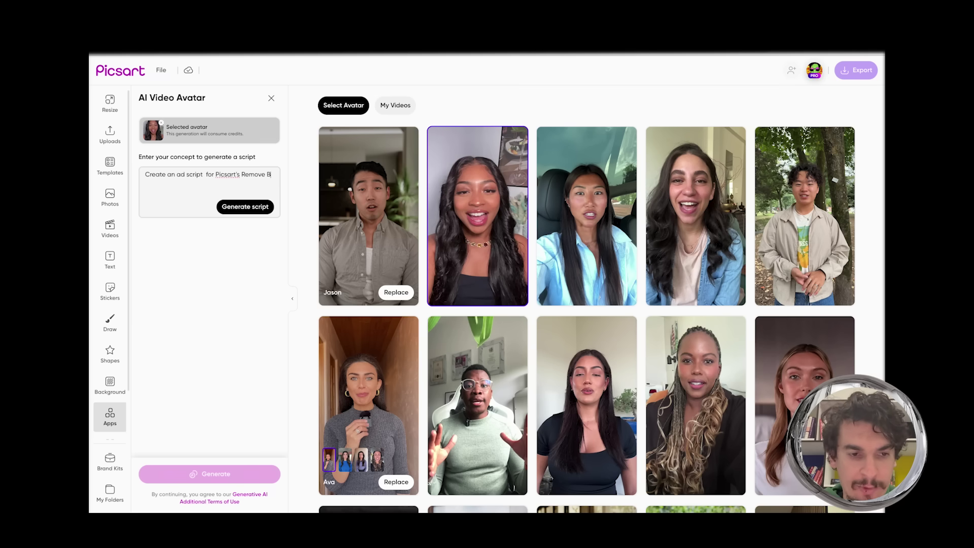
pyautogui.write('ackground feature.')
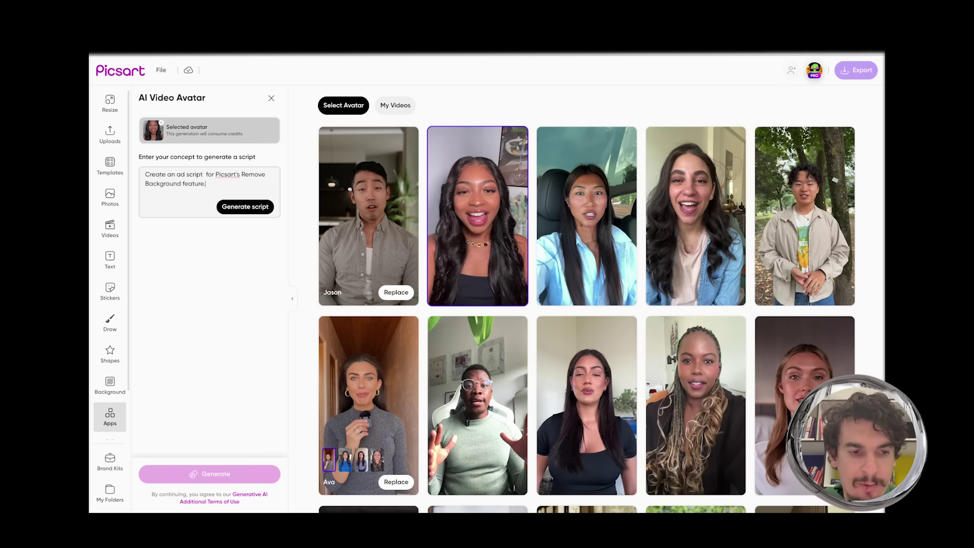
pyautogui.write(' Make it first person view and')
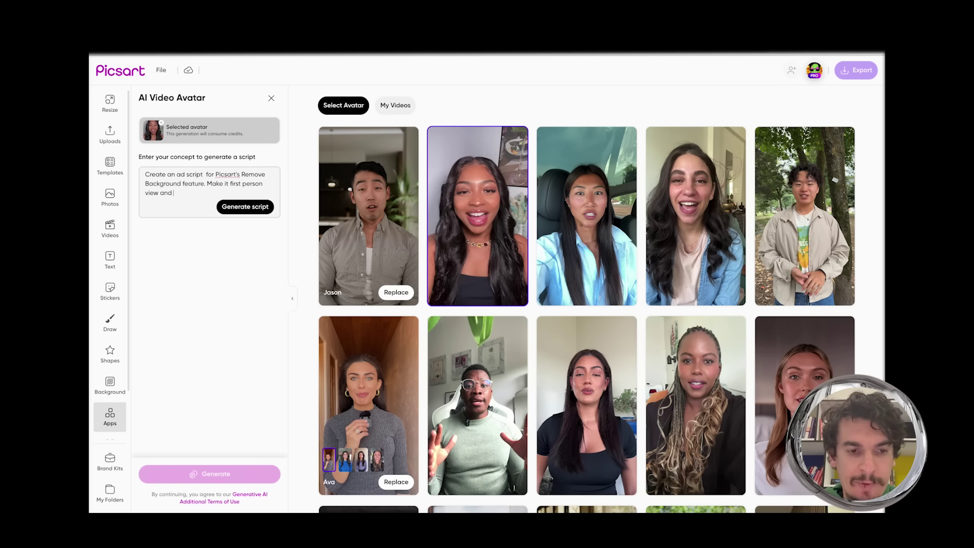
pyautogui.write(' highl')
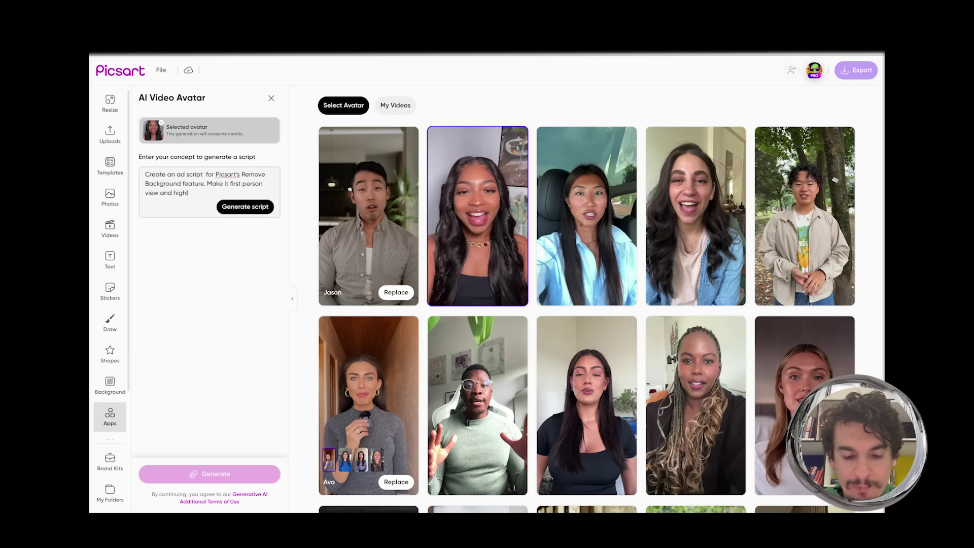
pyautogui.write('ight the 1 click magical ')
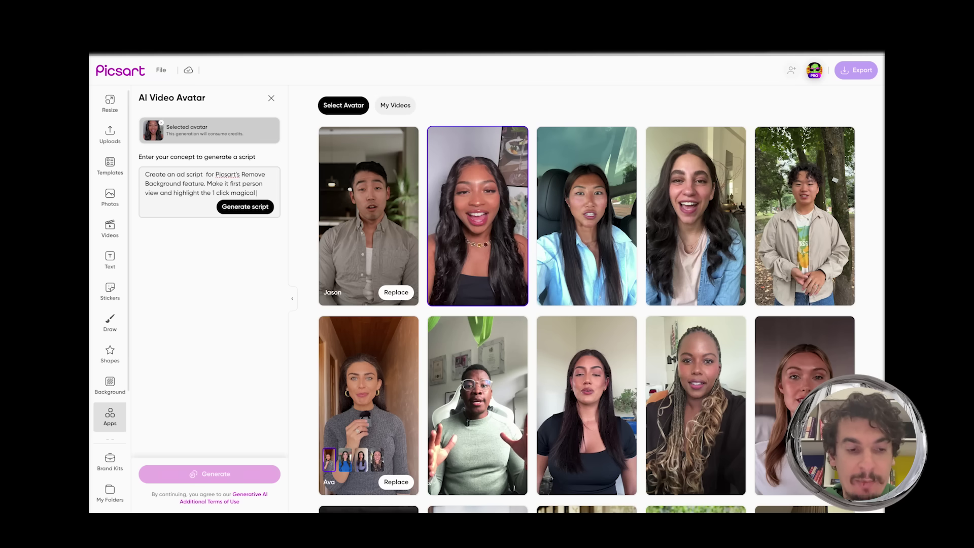
pyautogui.write('removal as')
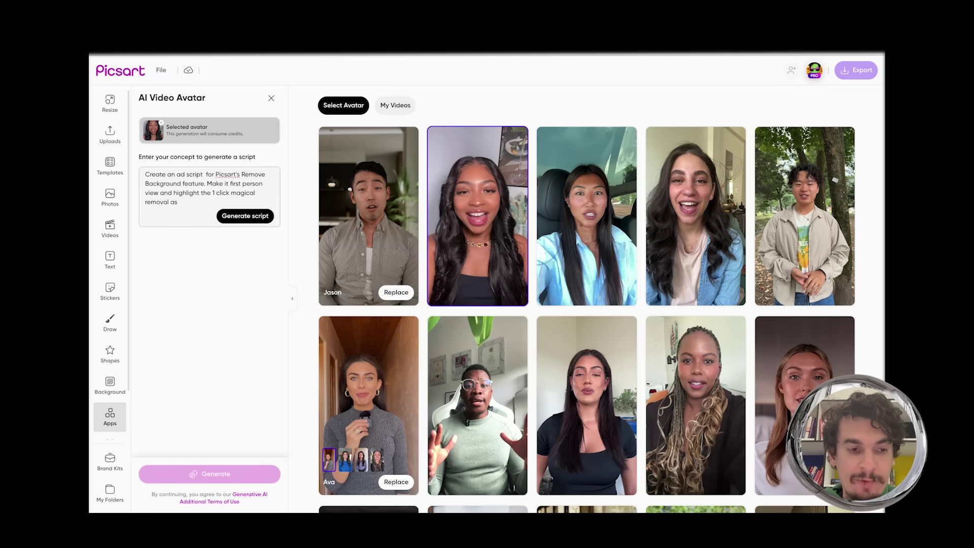
pyautogui.write('pect of an')
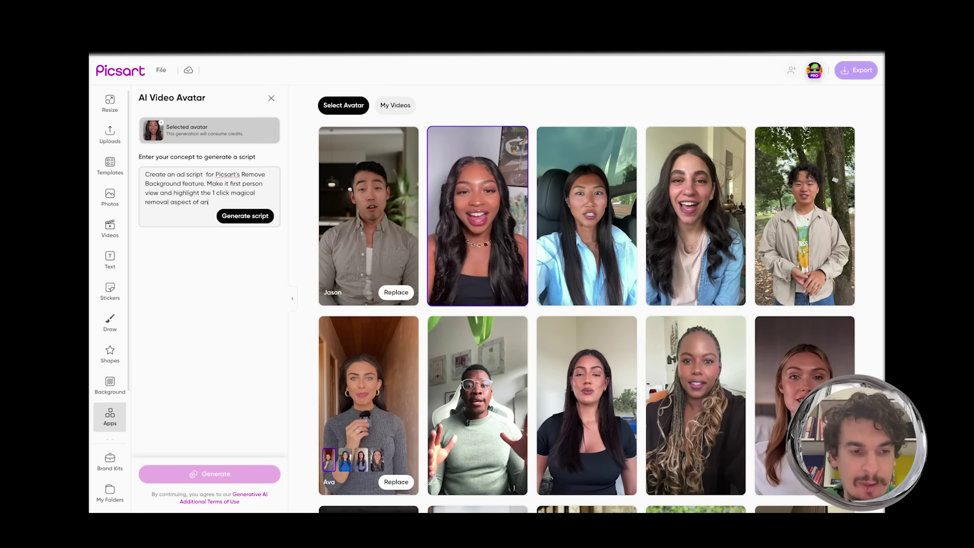
pyautogui.press('BackSpace')
pyautogui.press('BackSpace')
pyautogui.write('it and how it')
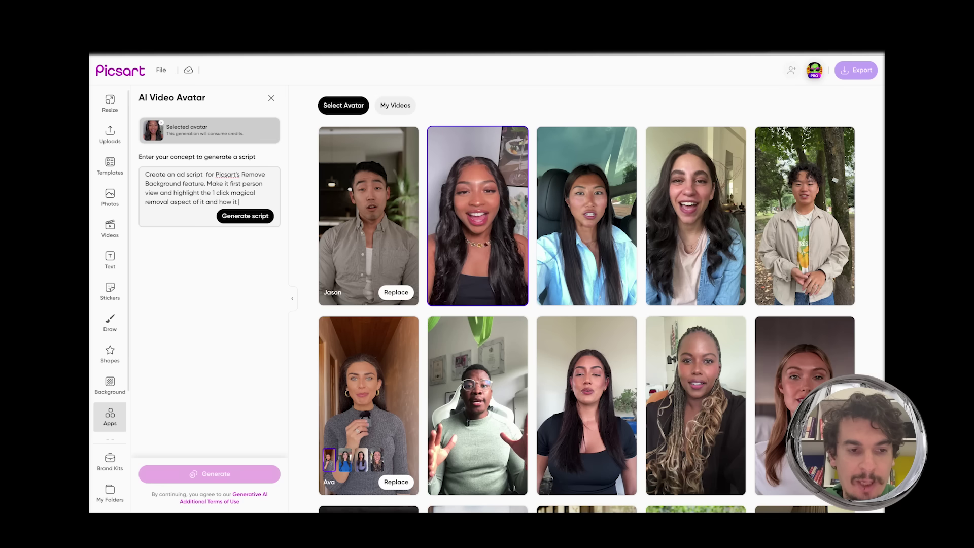
pyautogui.write(' has the bes')
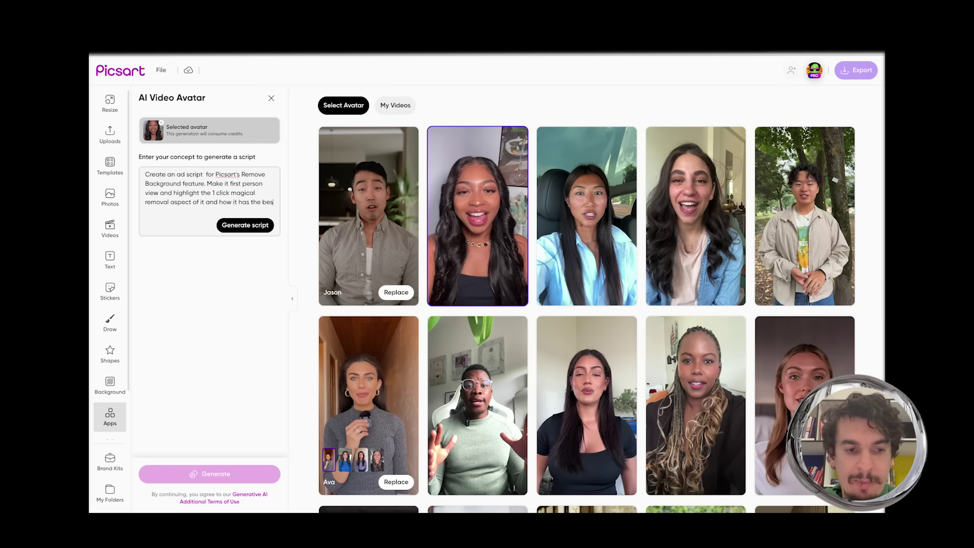
pyautogui.write('t quality our')
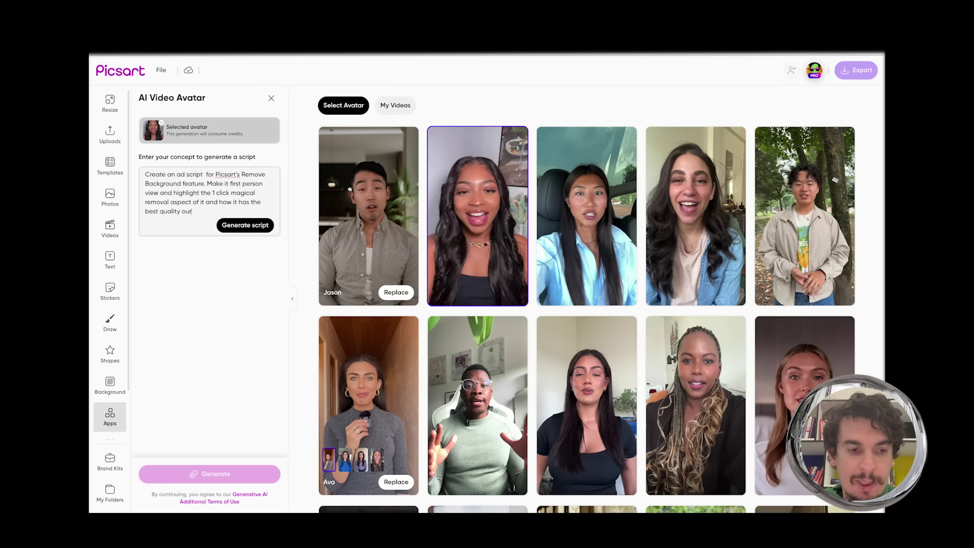
pyautogui.press('BackSpace')
pyautogui.write('t of all')
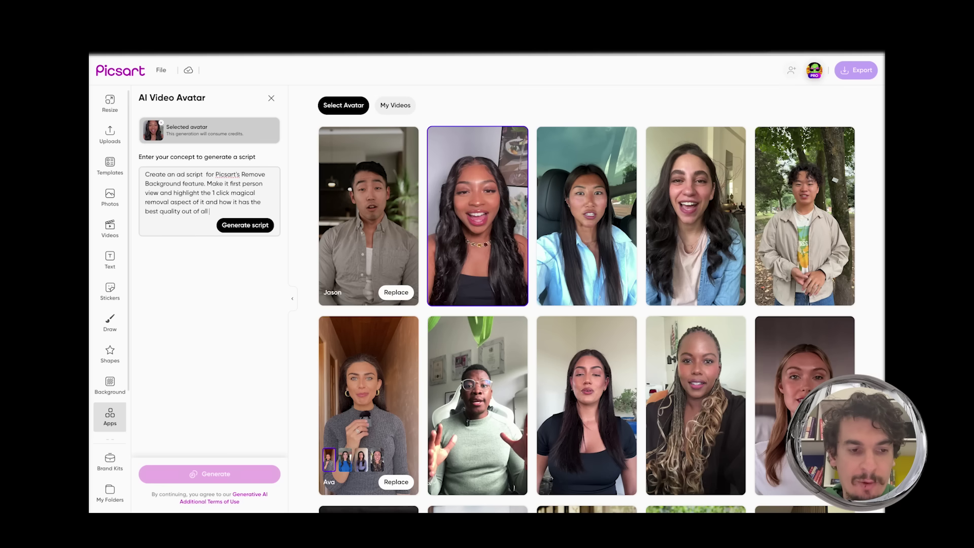
pyautogui.write(' other tools you')
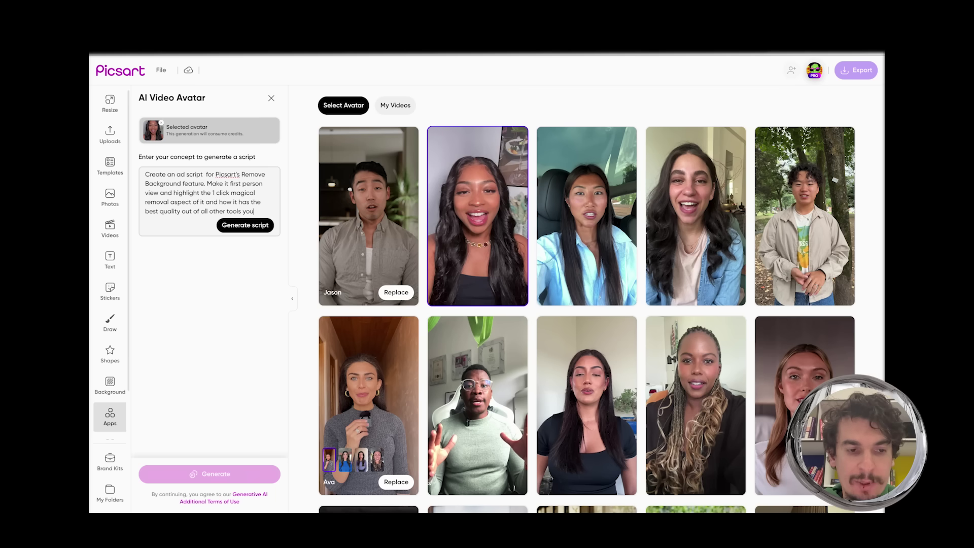
pyautogui.write(' have tried.')
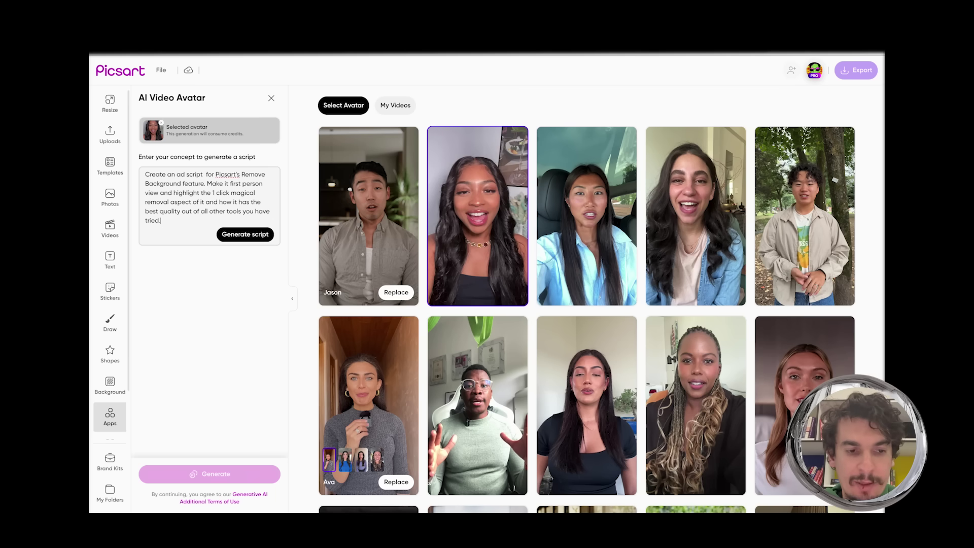
pyautogui.write(' Mention that it is available in Pics')
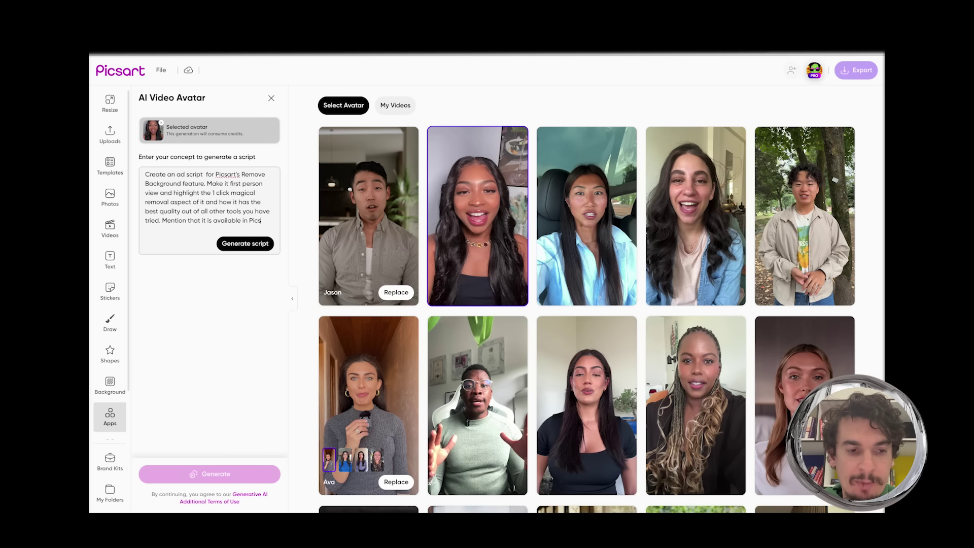
pyautogui.write('aryart ap')
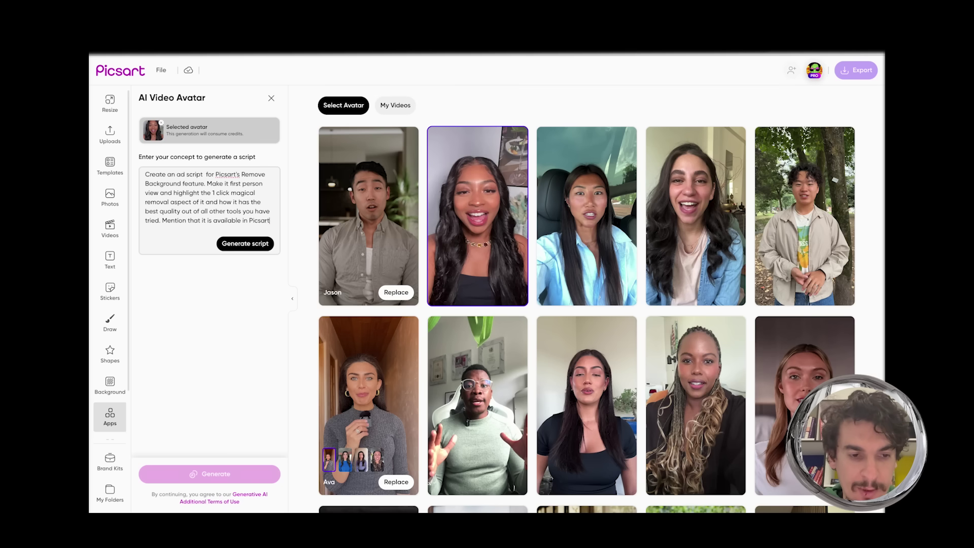
pyautogui.press('BackSpace')
pyautogui.press('BackSpace')
pyautogui.press('BackSpace')
pyautogui.press('BackSpace')
pyautogui.press('BackSpace')
pyautogui.press('BackSpace')
pyautogui.press('BackSpace')
pyautogui.write('sart app and do a call to action to downl')
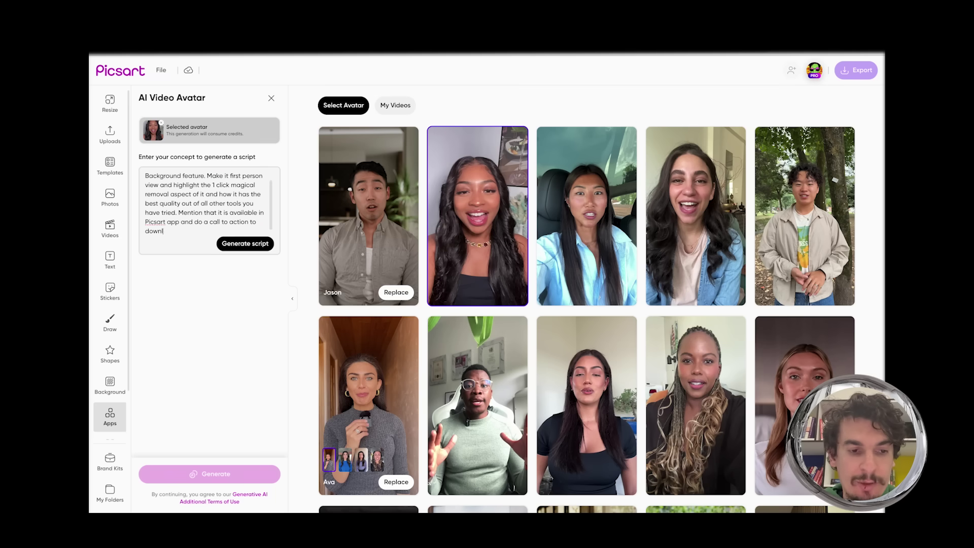
pyautogui.write('oad Picsart for free.')
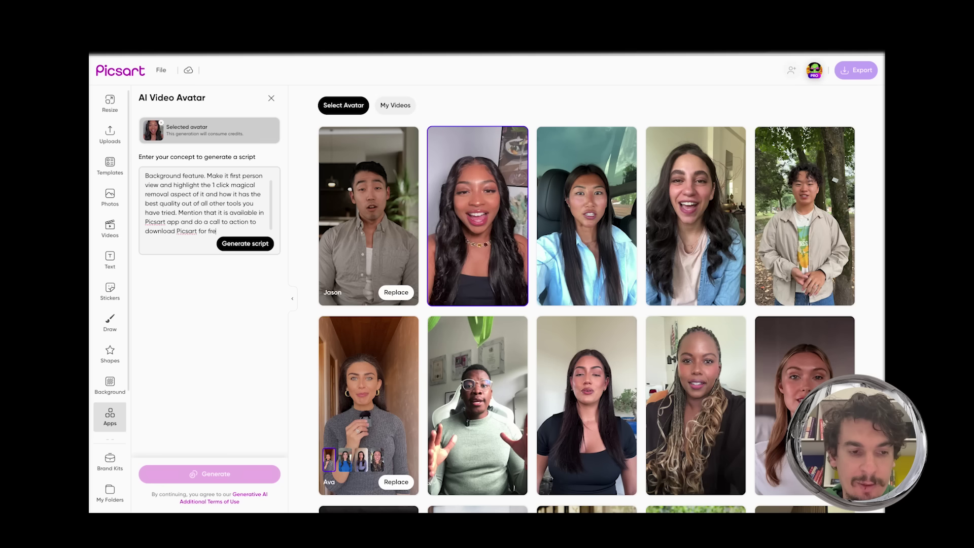
# Generate the script and read the version opening 'Ever tried to remove a background from a photo'
pyautogui.click(235, 247)
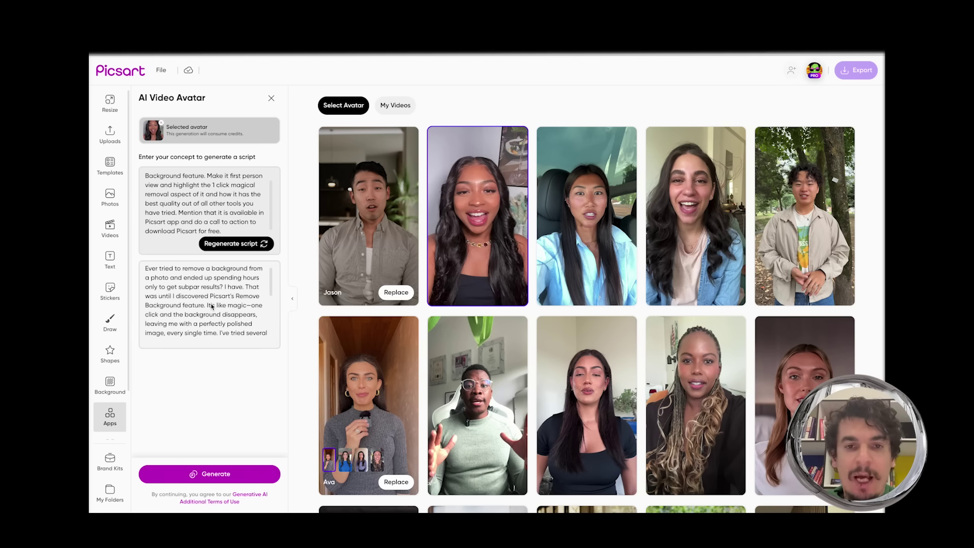
pyautogui.click(189, 288)
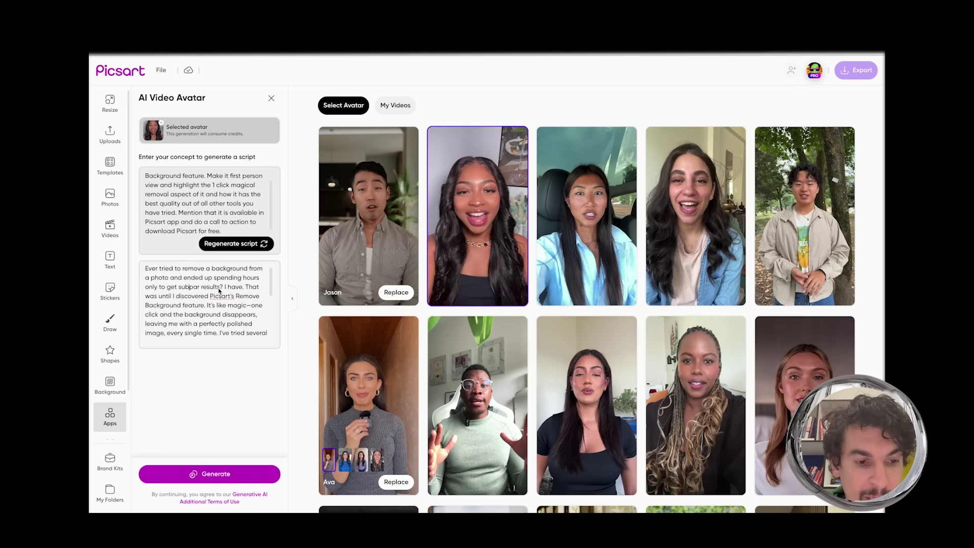
pyautogui.scroll(-5, 238, 292)
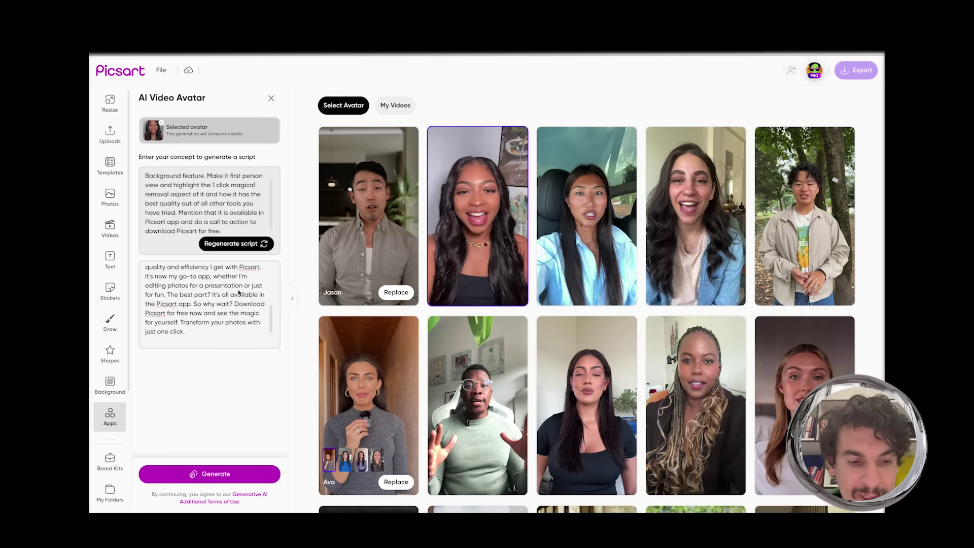
pyautogui.scroll(5, 238, 293)
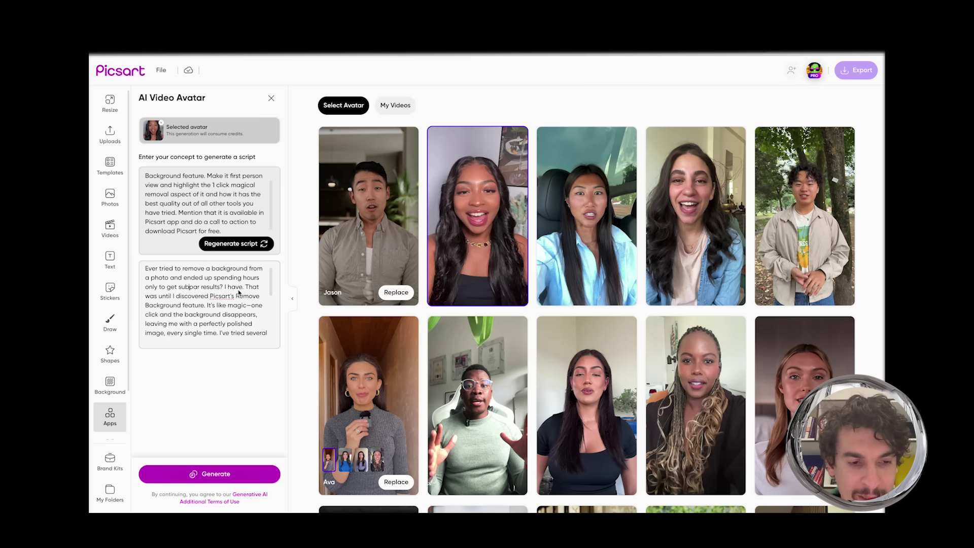
pyautogui.click(228, 231)
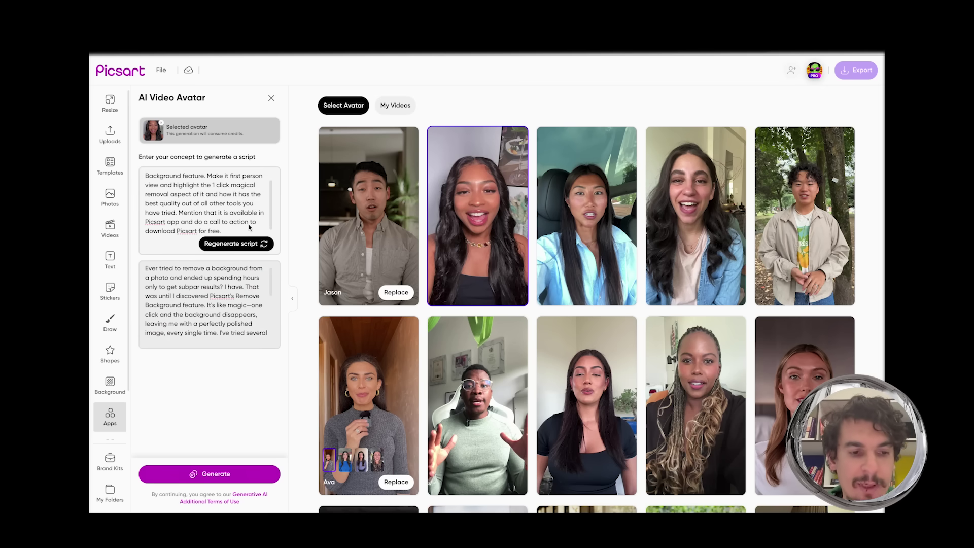
# Append 'Start with a hook' to the concept, regenerate, and compare script versions 1/2 and 2/2
pyautogui.write('Start with a hook')
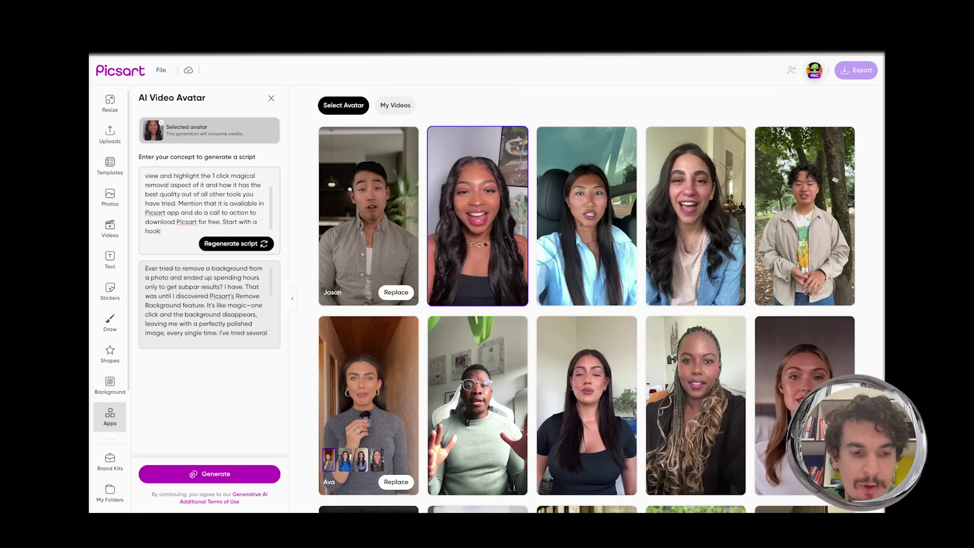
pyautogui.click(241, 245)
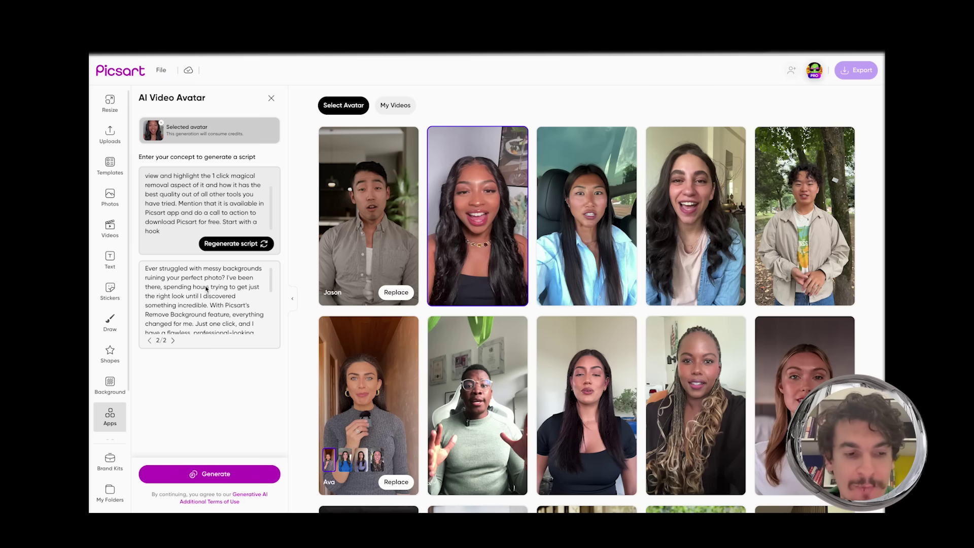
pyautogui.click(149, 341)
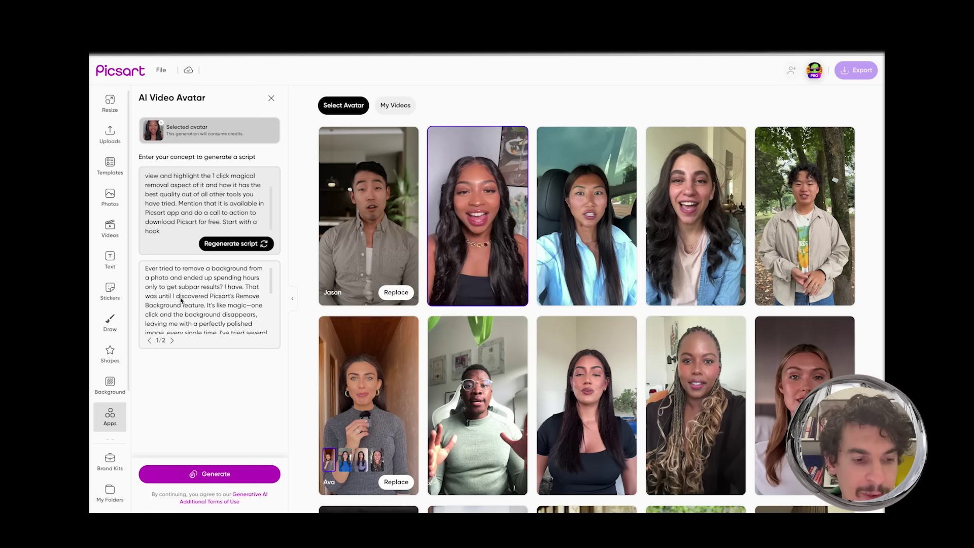
pyautogui.click(173, 341)
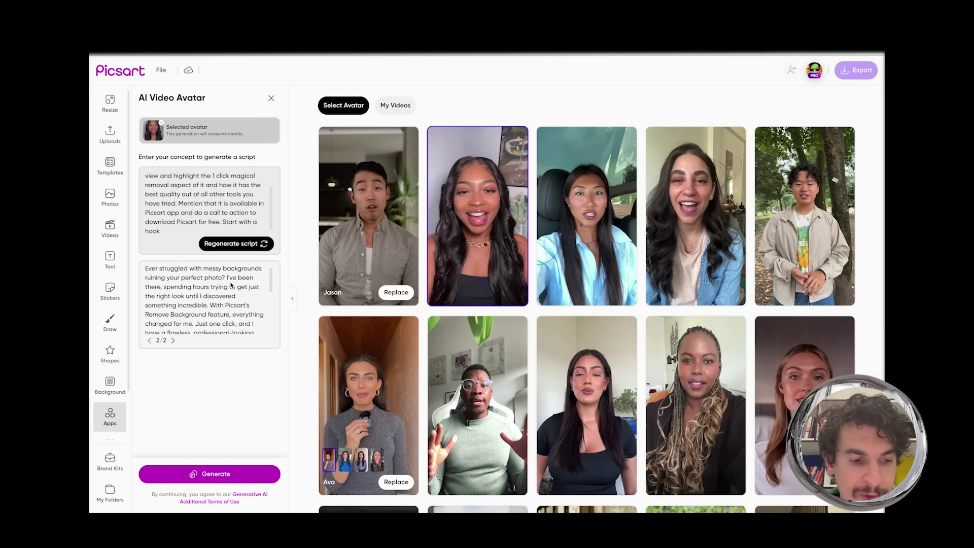
pyautogui.scroll(-5, 231, 285)
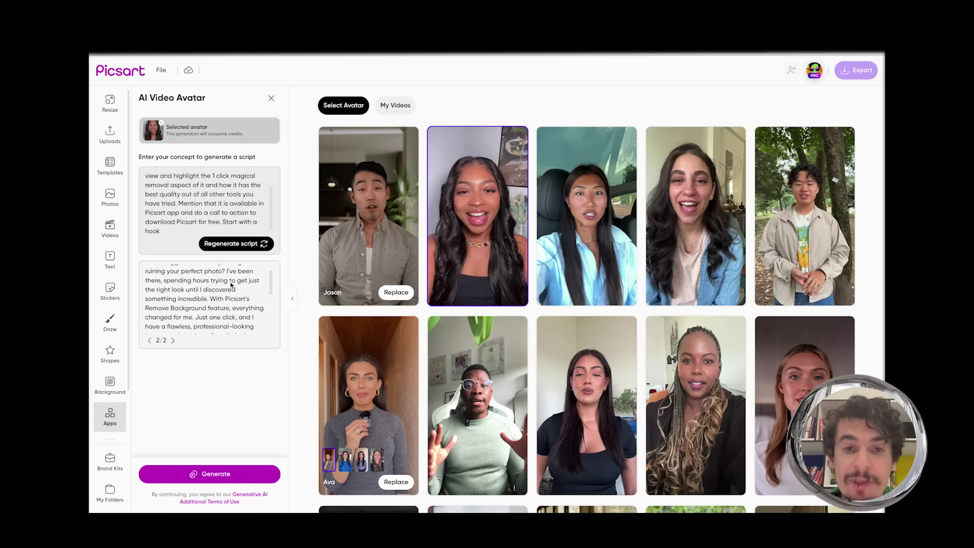
pyautogui.scroll(5, 231, 285)
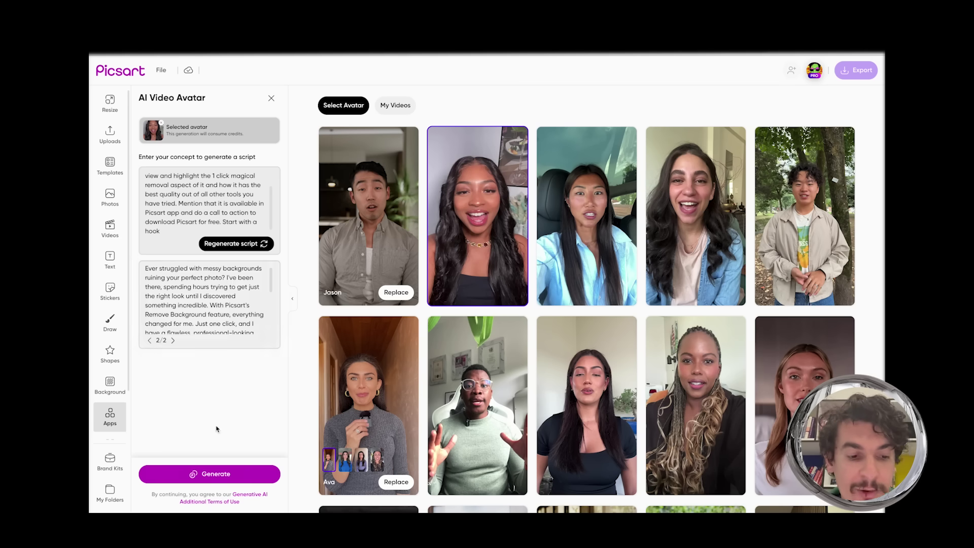
# Generate the avatar video from the second script version, then select the full script text
pyautogui.click(215, 474)
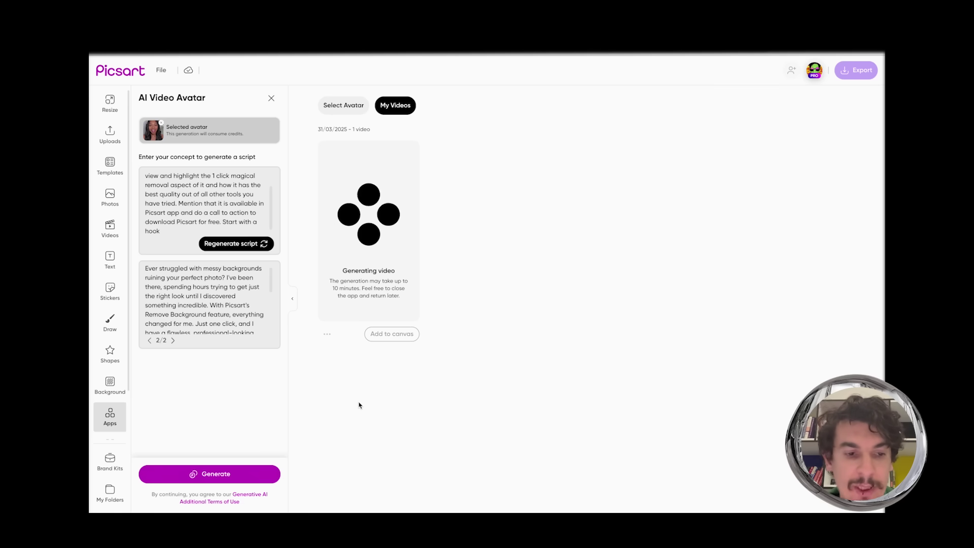
pyautogui.scroll(2, 201, 199)
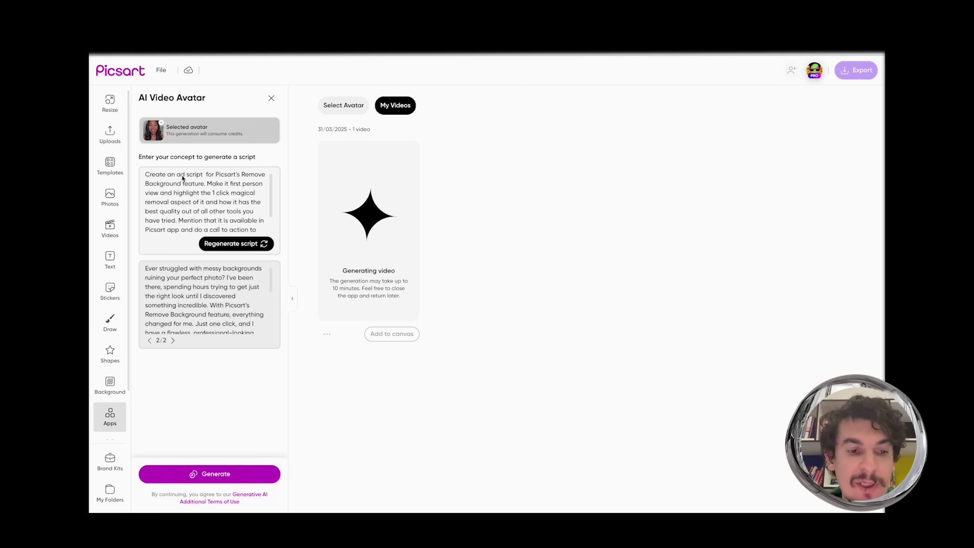
pyautogui.doubleClick(181, 193)
pyautogui.tripleClick(180, 196)
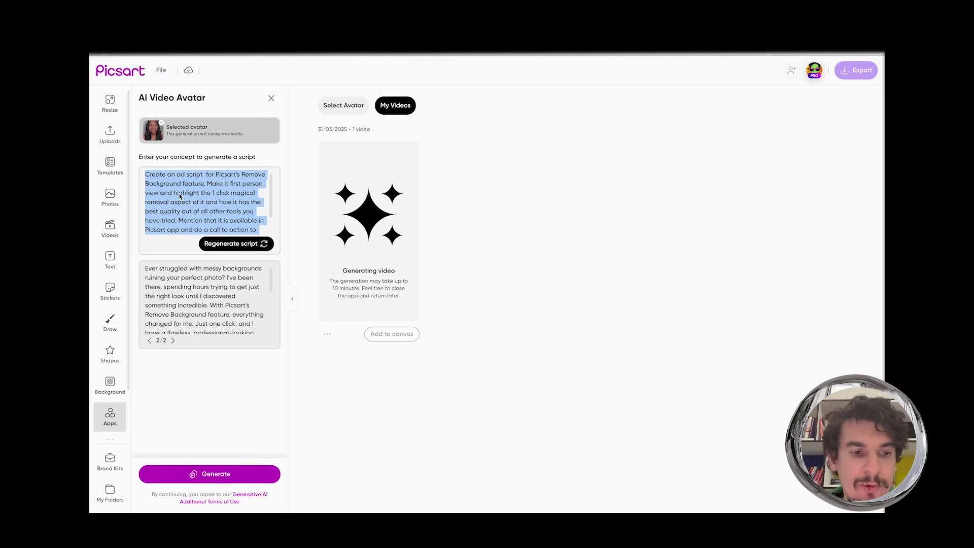
pyautogui.tripleClick(179, 297)
pyautogui.press('super+c')
pyautogui.scroll(-3, 178, 294)
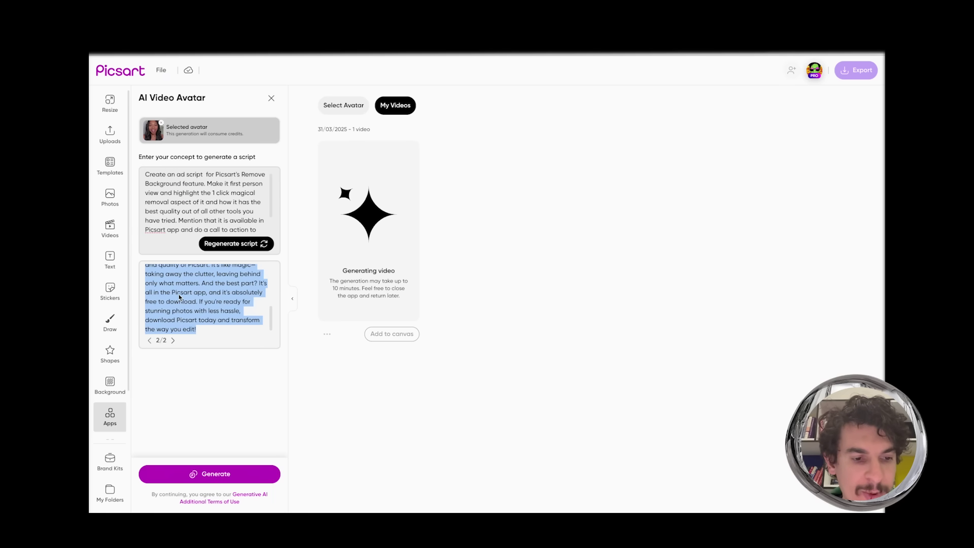
pyautogui.scroll(3, 179, 294)
# Open Google Translate in a new tab and paste the English script
pyautogui.press('super+t')
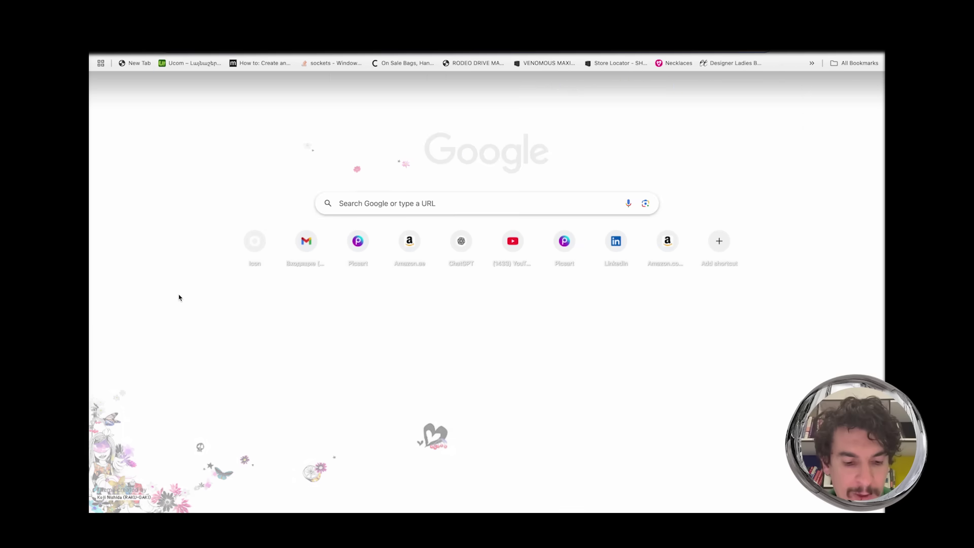
pyautogui.write('google translate')
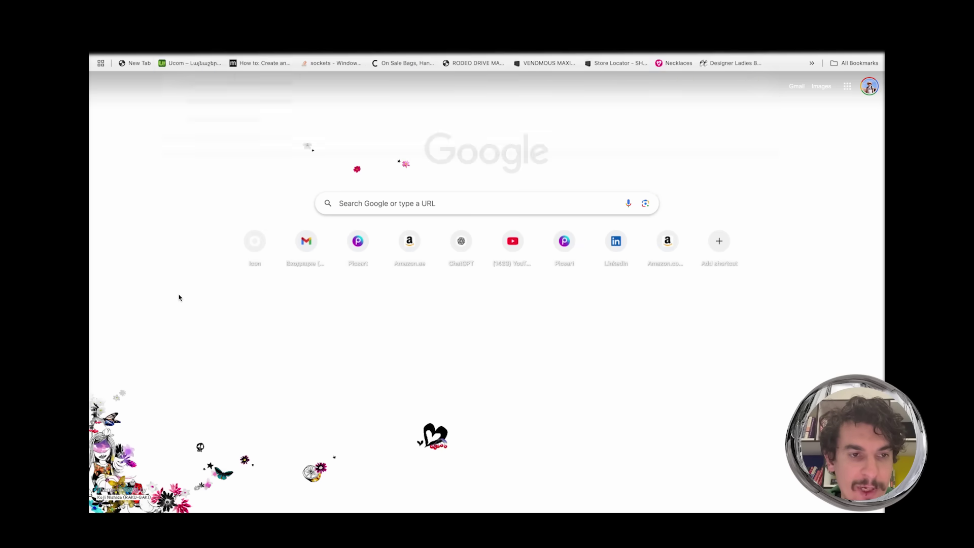
pyautogui.press('Return')
pyautogui.click(226, 169)
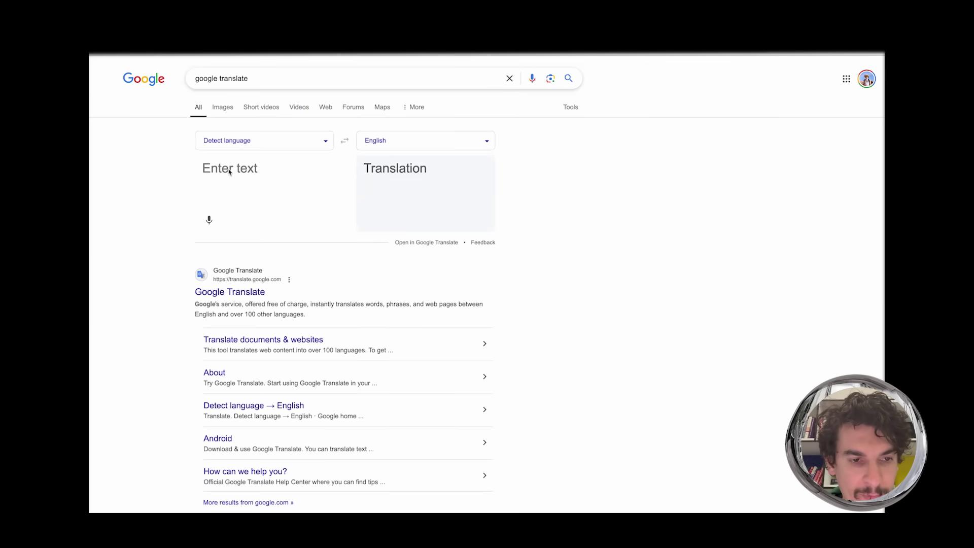
pyautogui.press('super+v')
# Set the target language to Spanish and copy the translation
pyautogui.click(387, 145)
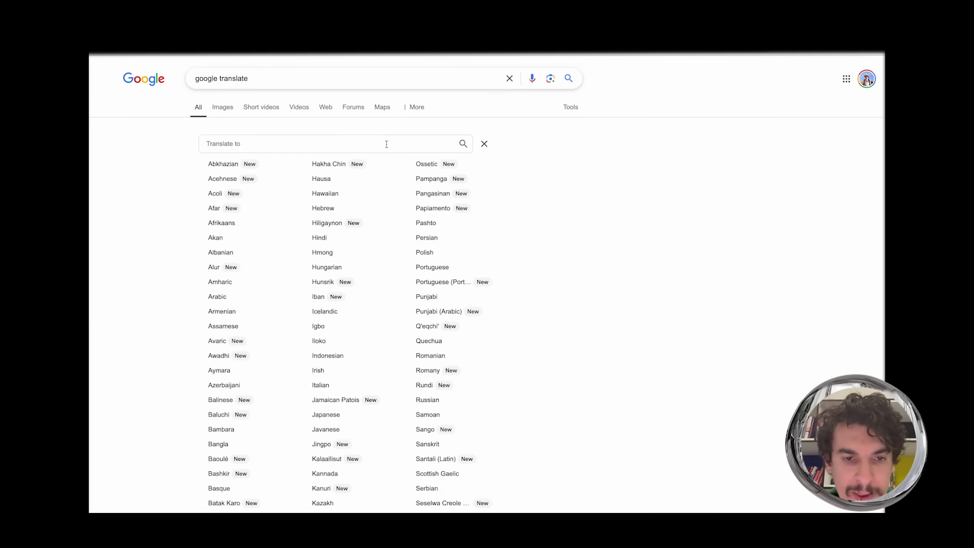
pyautogui.write('spanish')
pyautogui.press('BackSpace')
pyautogui.press('BackSpace')
pyautogui.press('BackSpace')
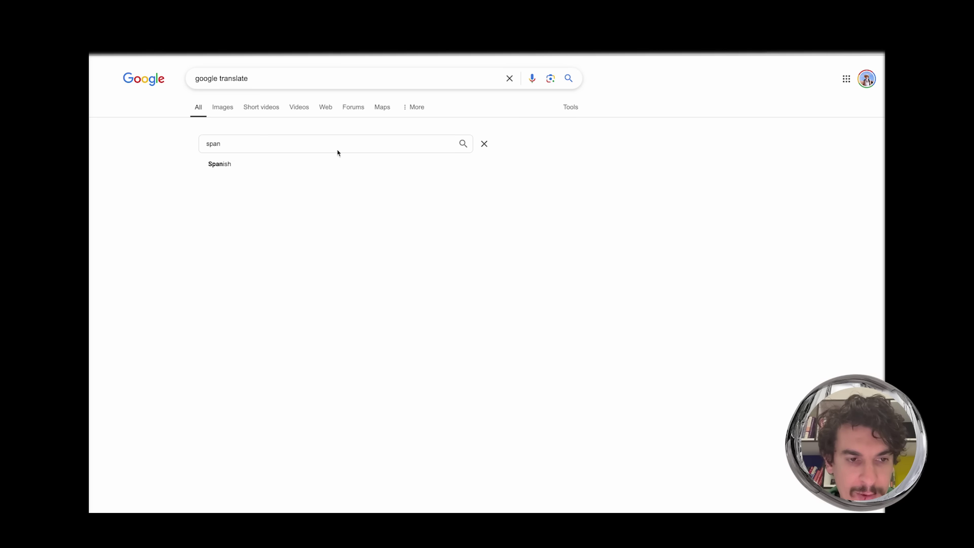
pyautogui.click(290, 166)
pyautogui.scroll(-10, 400, 223)
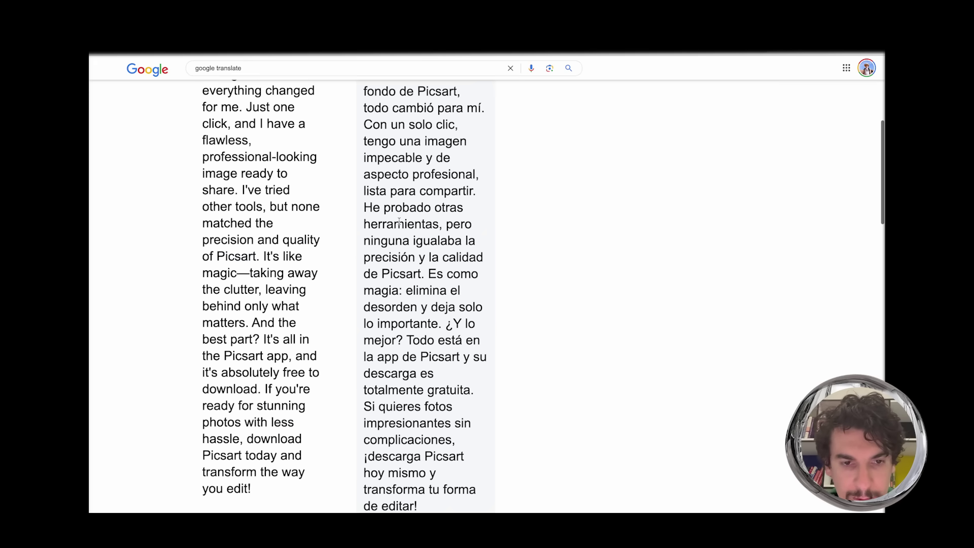
pyautogui.scroll(1, 390, 238)
pyautogui.click(370, 280)
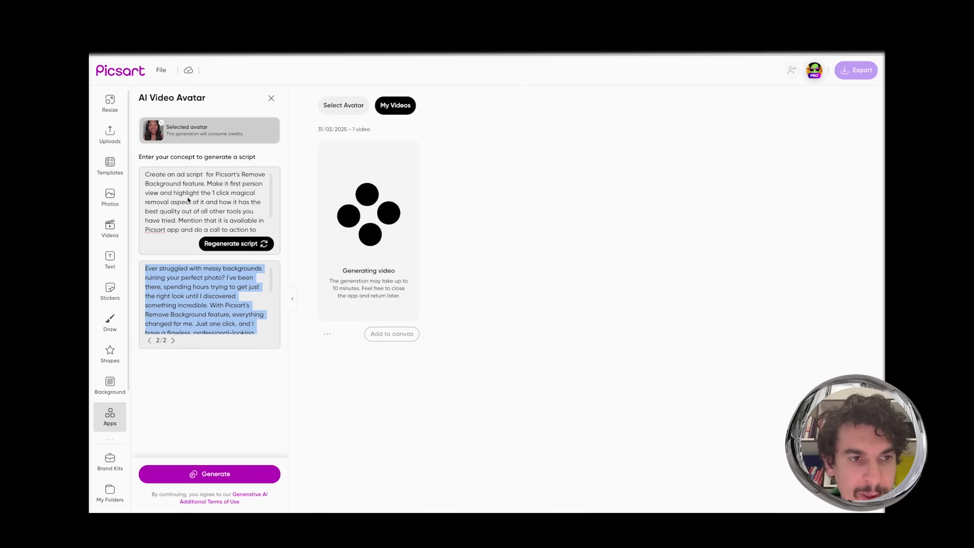
# Replace the concept text with the Spanish translation and regenerate the script
pyautogui.doubleClick(187, 201)
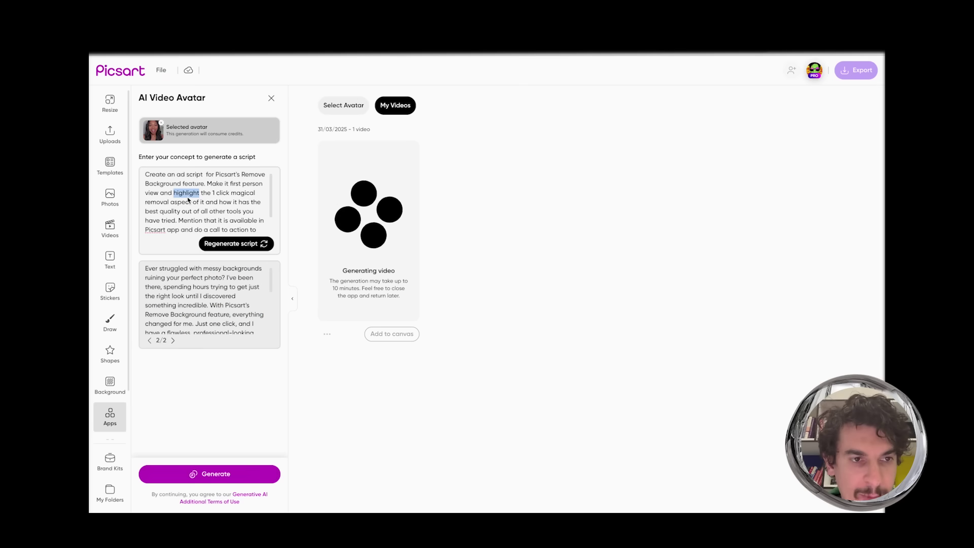
pyautogui.hotkey('ctrl', 'a')
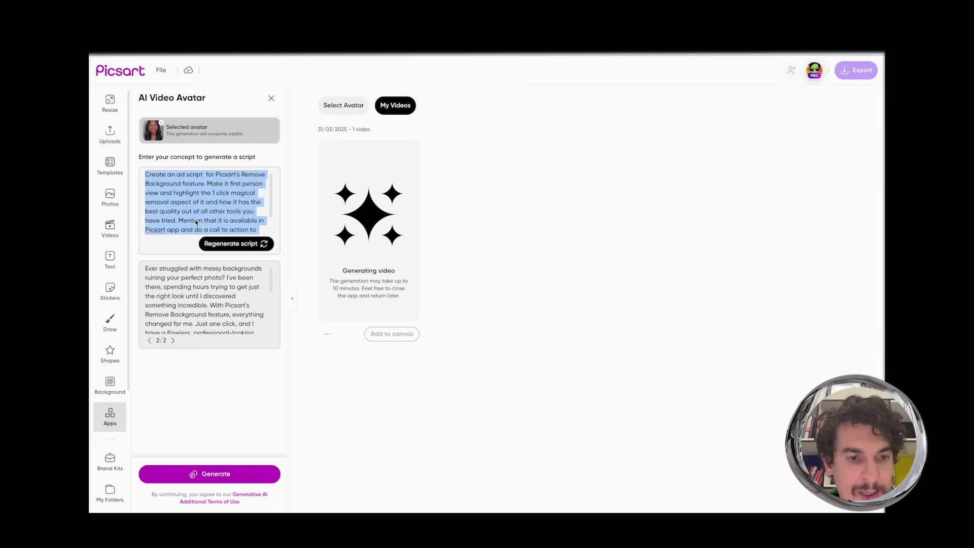
pyautogui.press('BackSpace')
pyautogui.hotkey('ctrl', 'v')
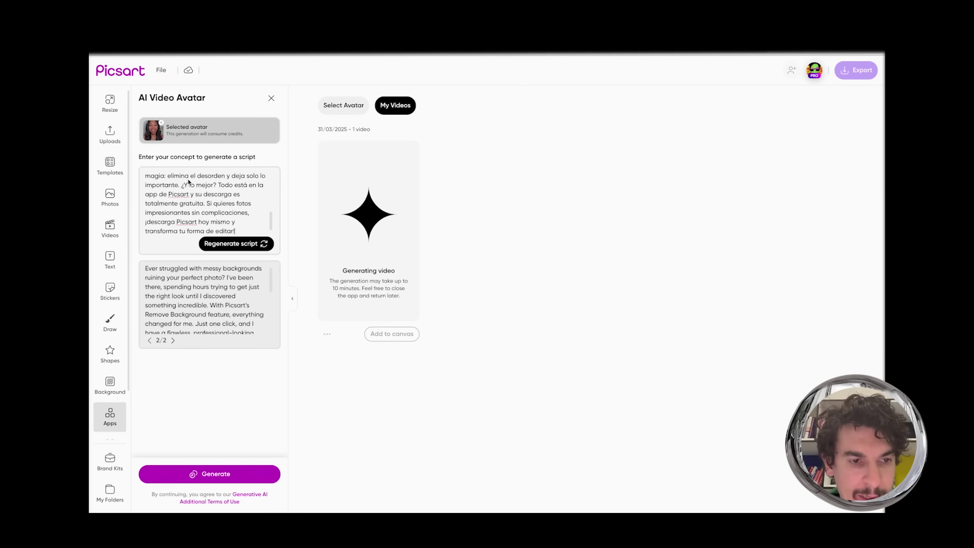
pyautogui.click(219, 247)
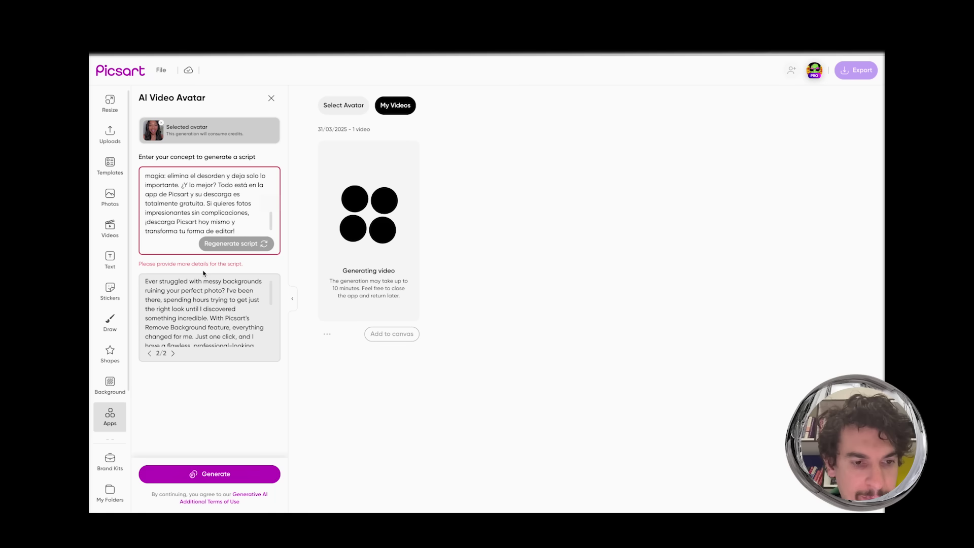
# Overwrite the script box with the Spanish translation and generate the second avatar video
pyautogui.tripleClick(205, 303)
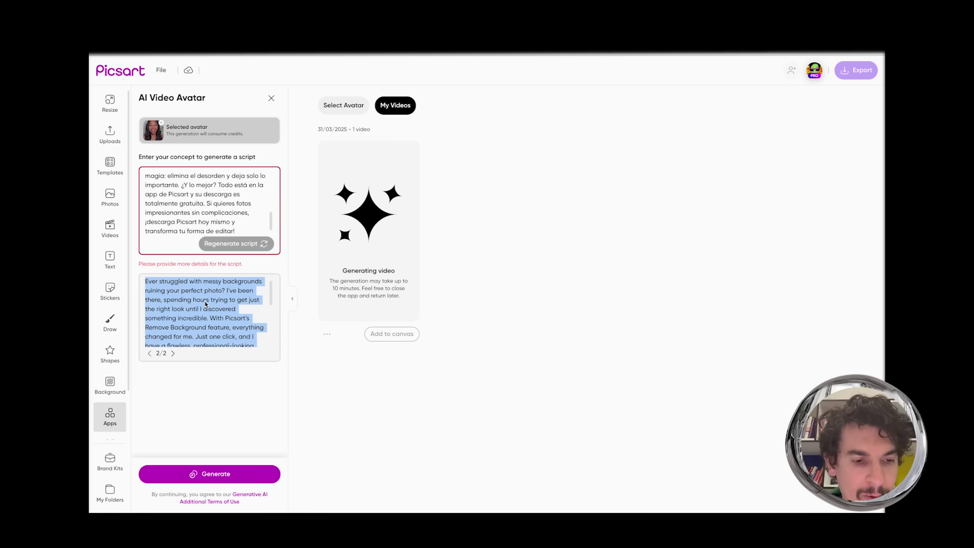
pyautogui.hotkey('ctrl', 'v')
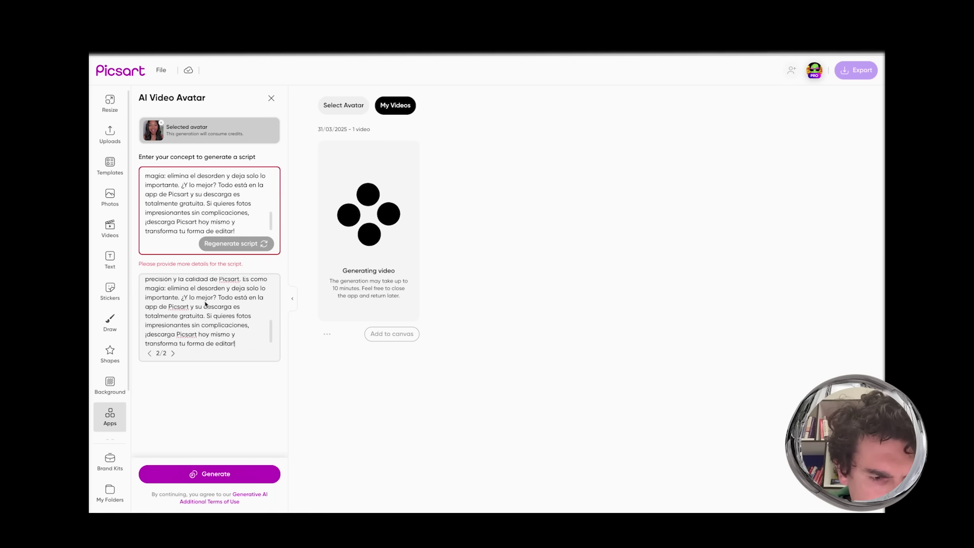
pyautogui.scroll(5, 215, 320)
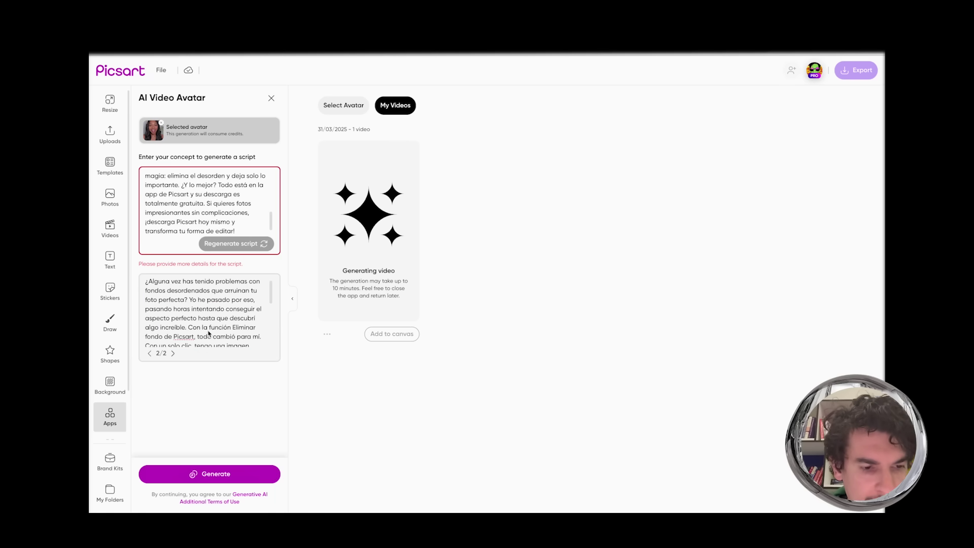
pyautogui.tripleClick(208, 334)
pyautogui.press('BackSpace')
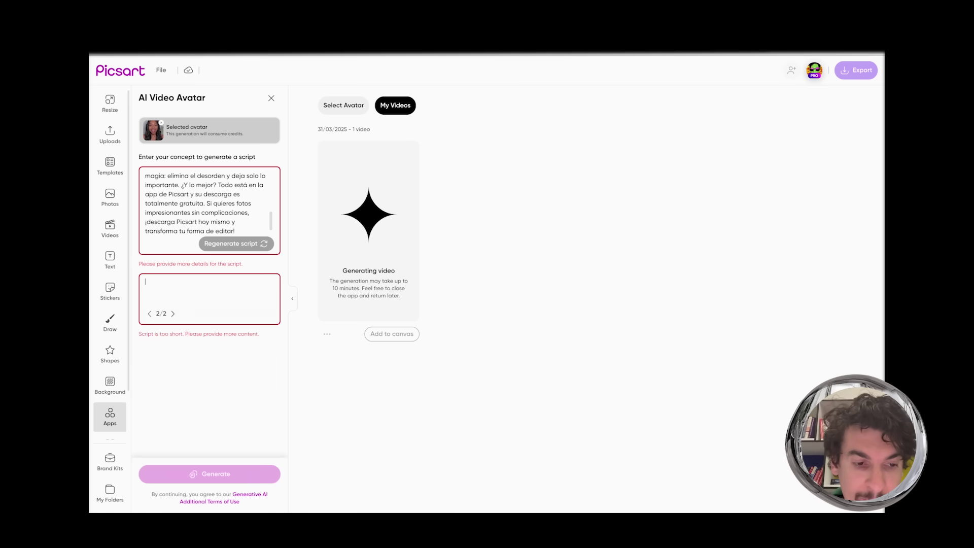
pyautogui.doubleClick(199, 186)
pyautogui.hotkey('ctrl', 'z')
pyautogui.hotkey('ctrl', 'z')
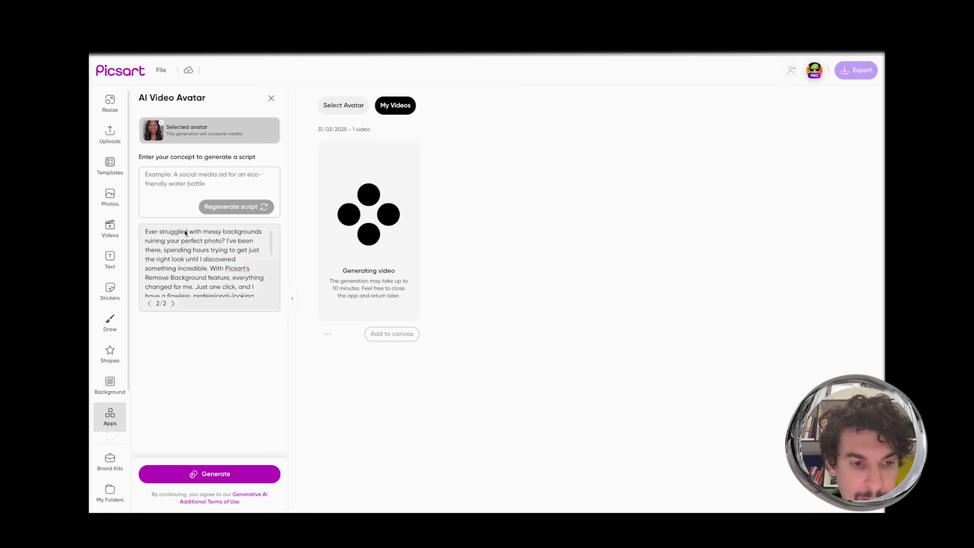
pyautogui.tripleClick(187, 250)
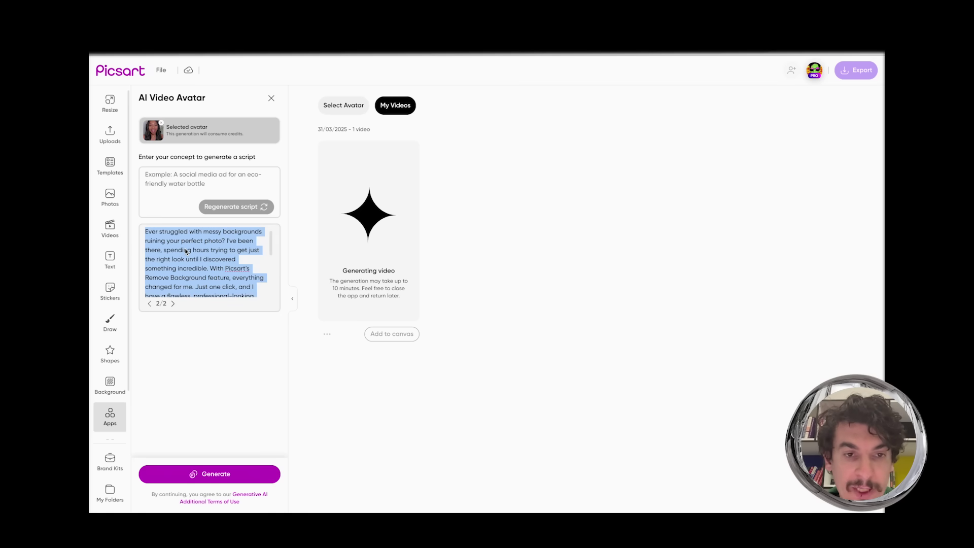
pyautogui.hotkey('ctrl', 'v')
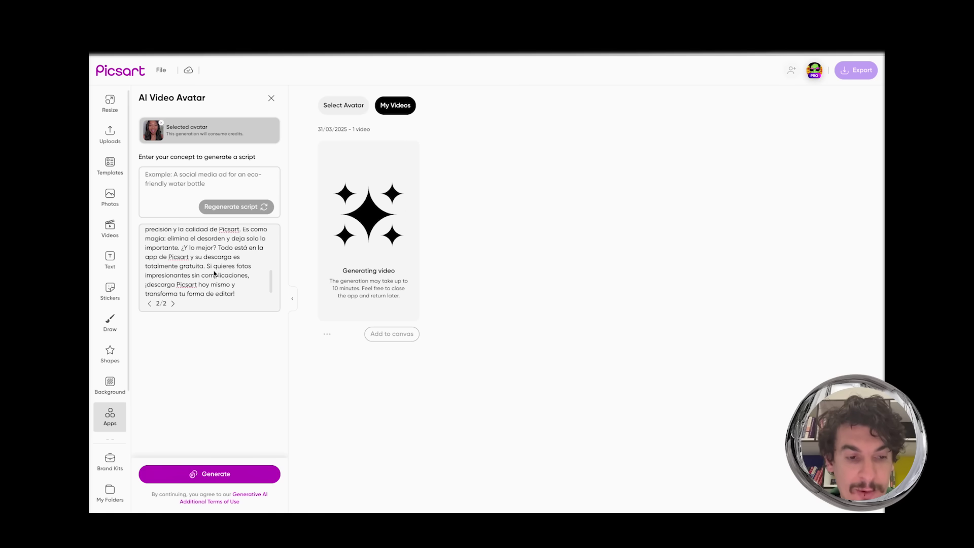
pyautogui.click(212, 477)
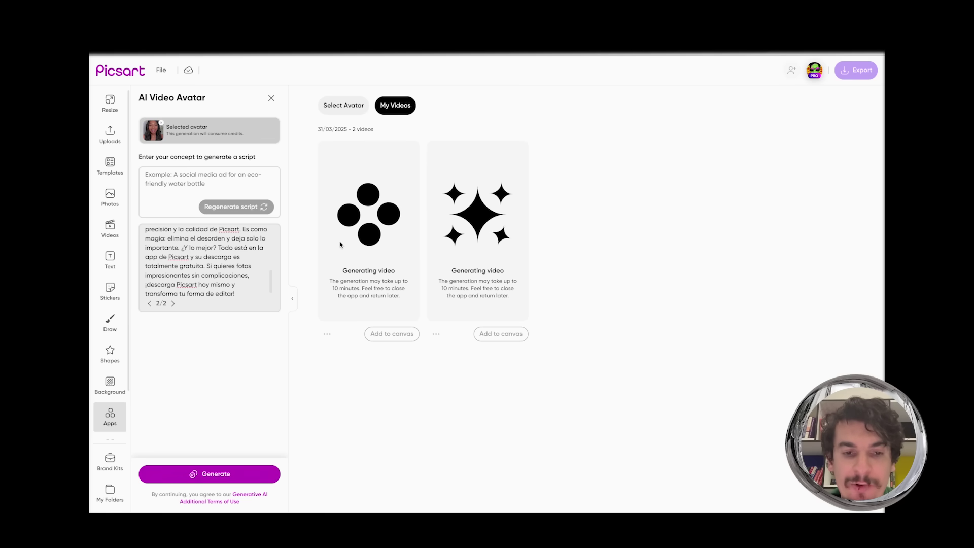
# Close the tool, then reopen AI Video Avatar by searching 'ai video avatar' in Apps
pyautogui.click(270, 97)
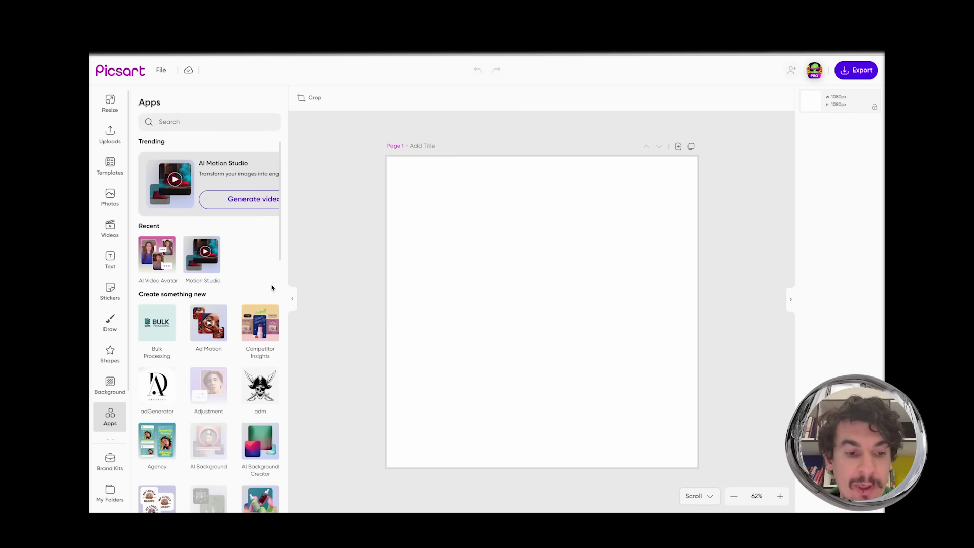
pyautogui.click(109, 135)
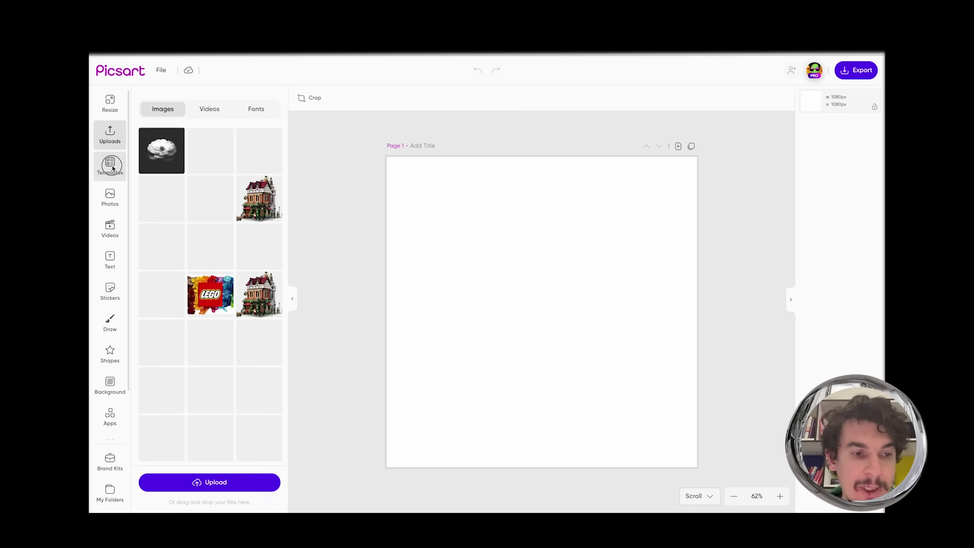
pyautogui.click(109, 165)
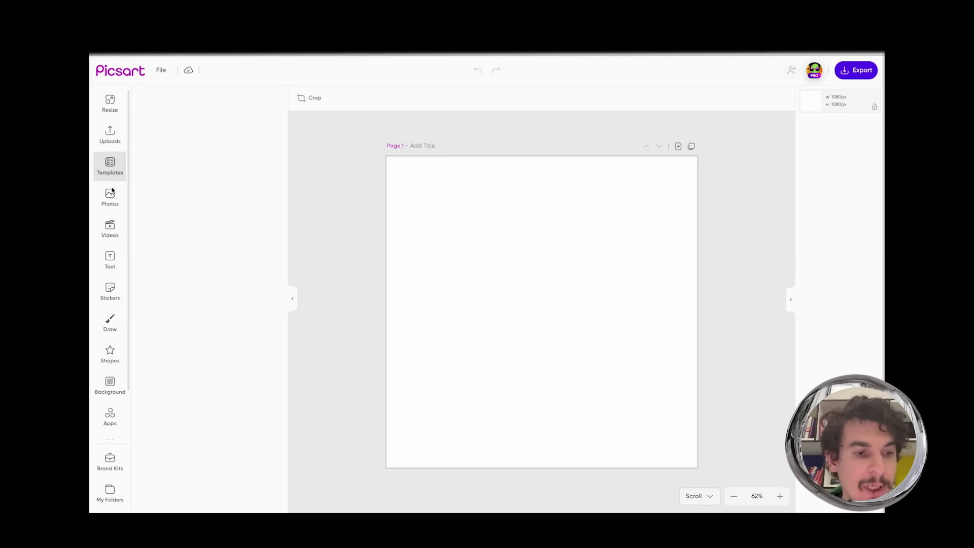
pyautogui.click(110, 418)
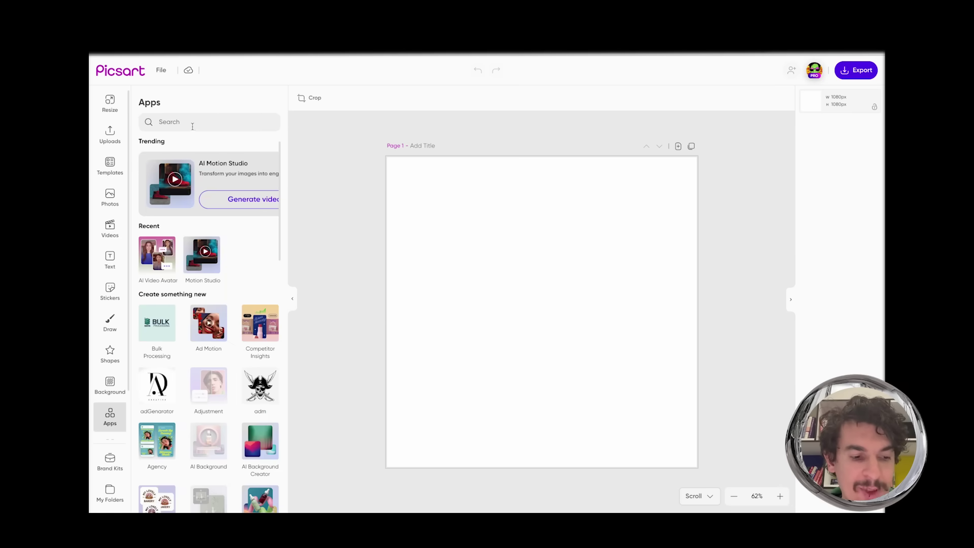
pyautogui.write('ai video av')
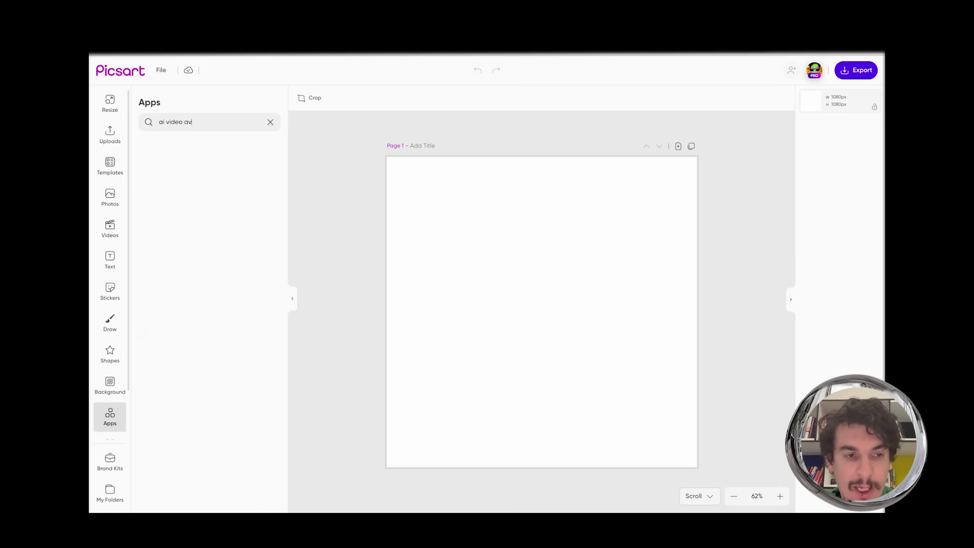
pyautogui.write('atar')
pyautogui.click(157, 154)
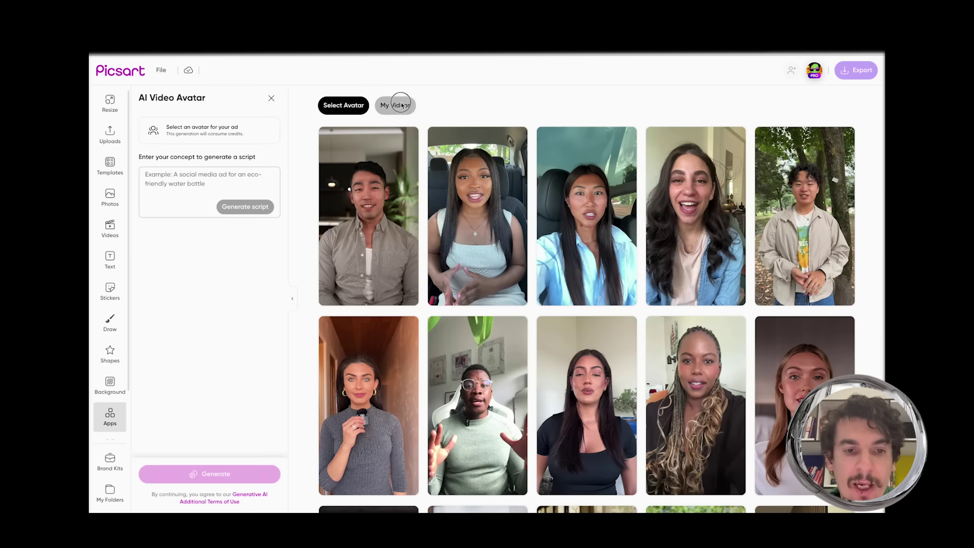
# Check My Videos, then use the white-shirted man before bookshelves as the avatar
pyautogui.click(394, 107)
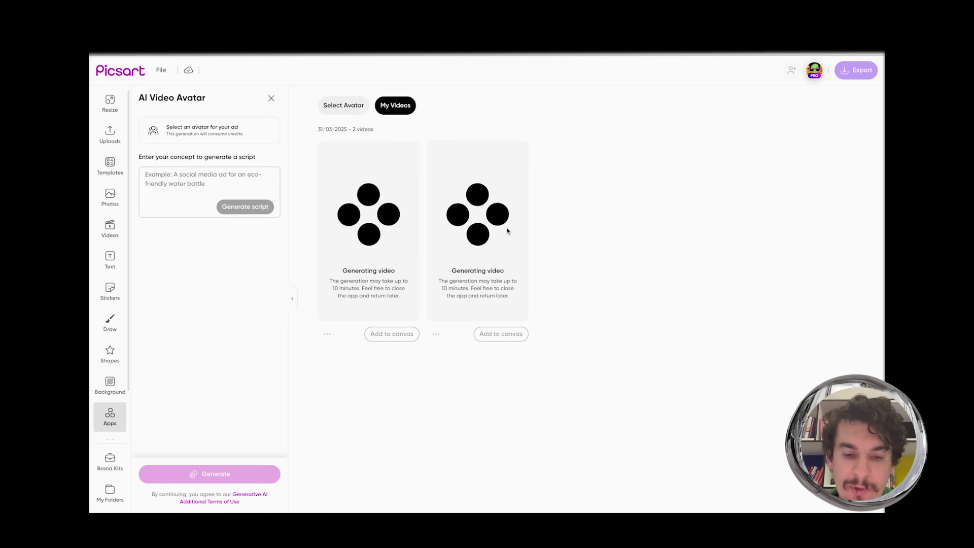
pyautogui.click(343, 105)
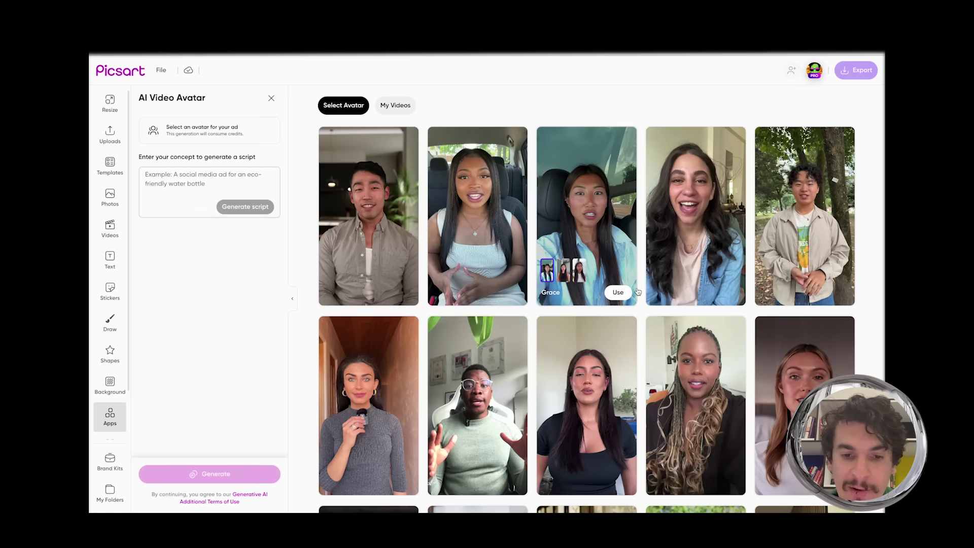
pyautogui.scroll(-3, 634, 292)
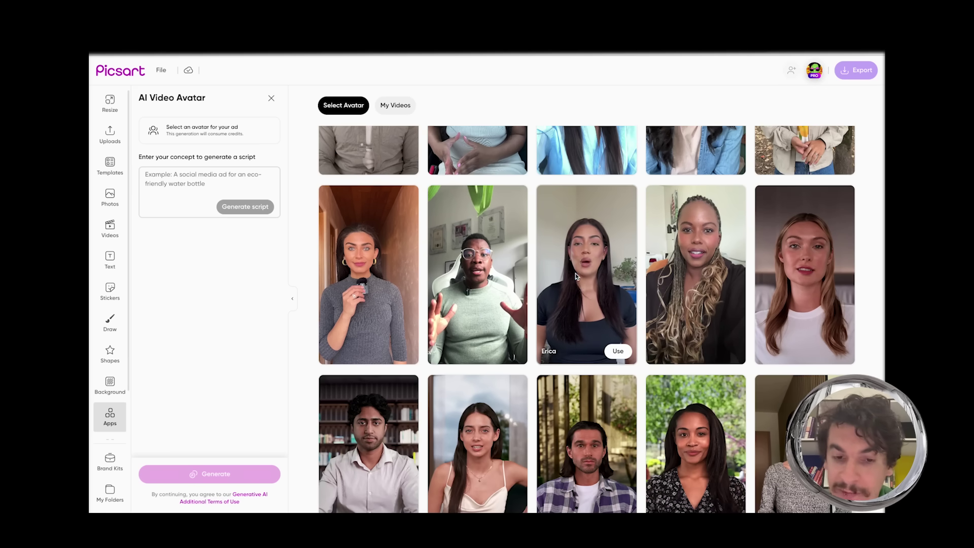
pyautogui.scroll(-5, 575, 273)
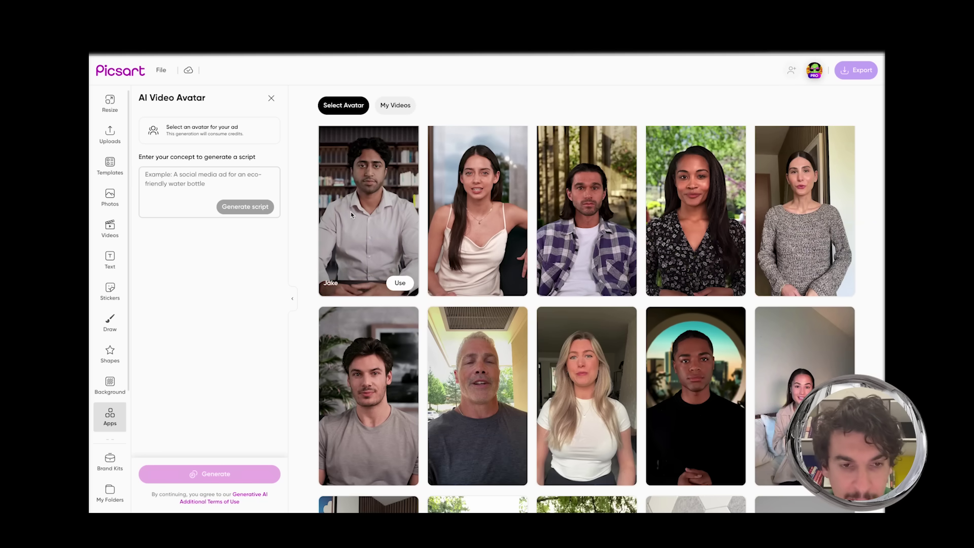
pyautogui.click(400, 282)
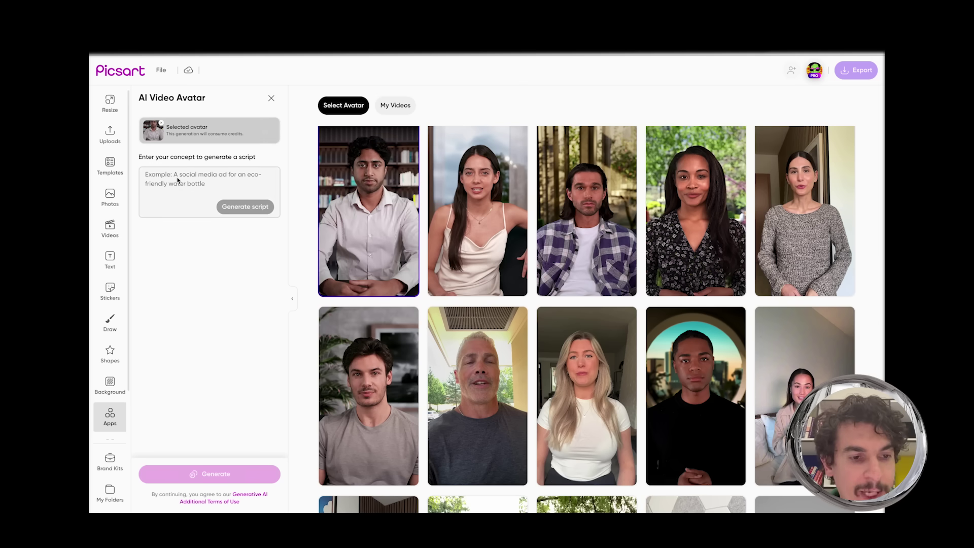
# Build a Spanish script from the pasted ad text, opening "¿Tienes problemas con fondos desordenados…", and generate the bookshelf presenter video
pyautogui.click(178, 180)
pyautogui.hotkey('ctrl', 'v')
pyautogui.click(238, 245)
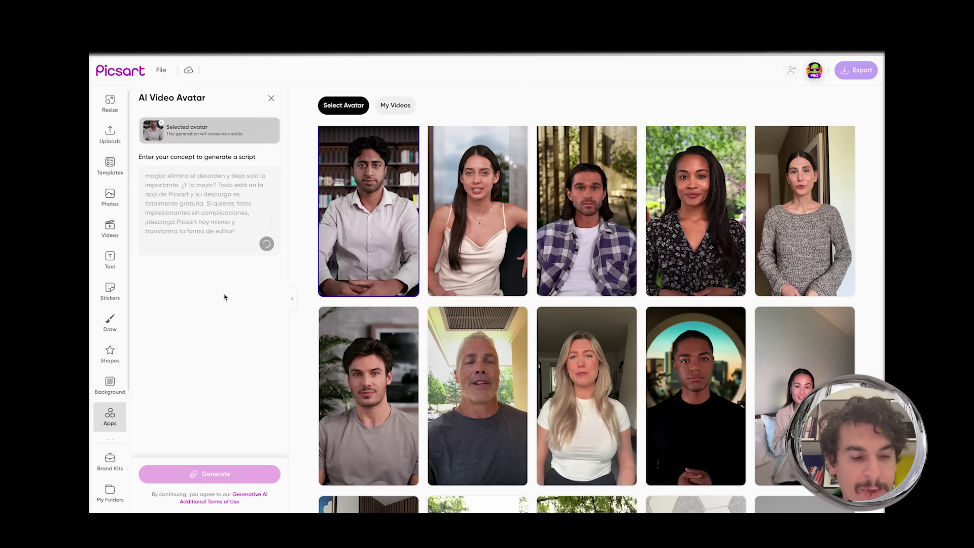
pyautogui.scroll(-1, 195, 292)
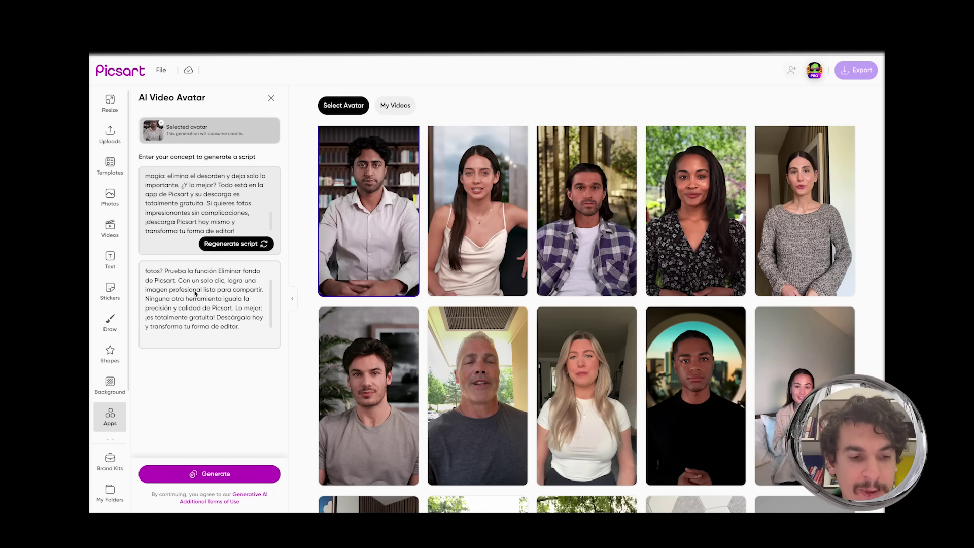
pyautogui.scroll(2, 194, 293)
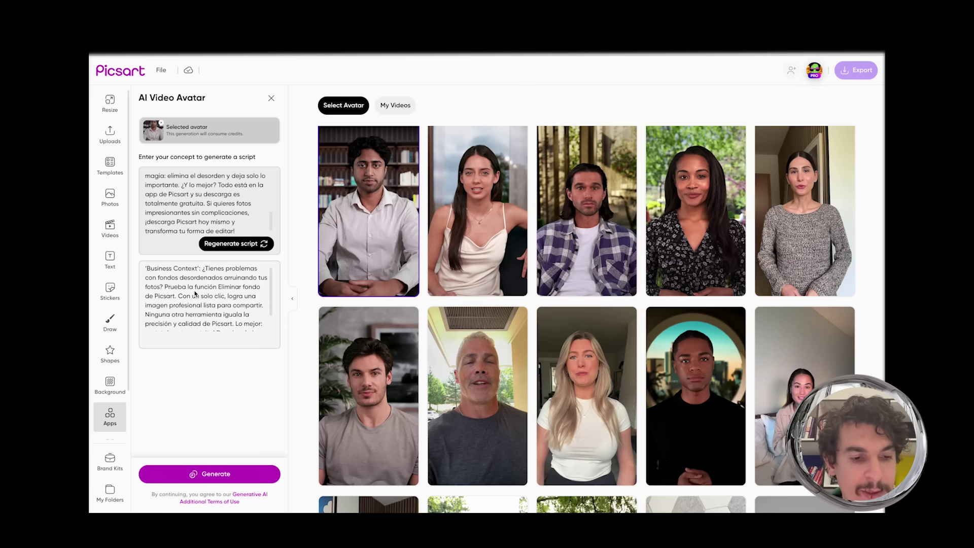
pyautogui.click(216, 473)
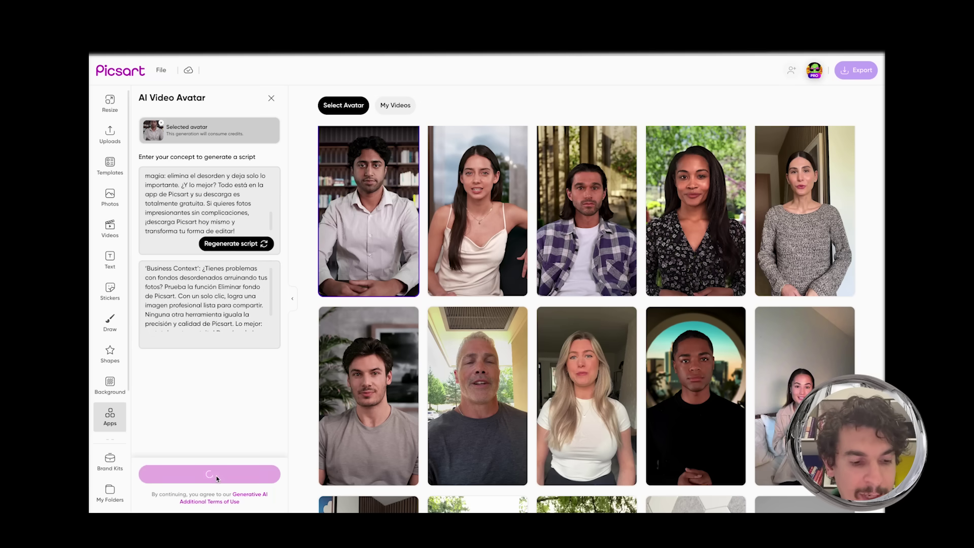